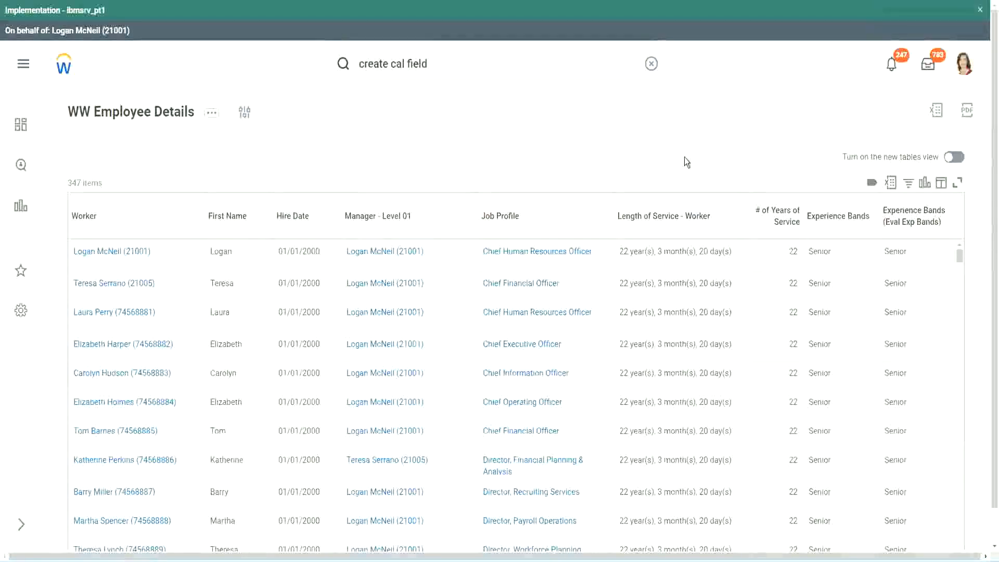
Step: Copy the name of the existing calculated field CF-WW-Eval Exp-Derive Experience Bands from Years of Service
click(866, 246)
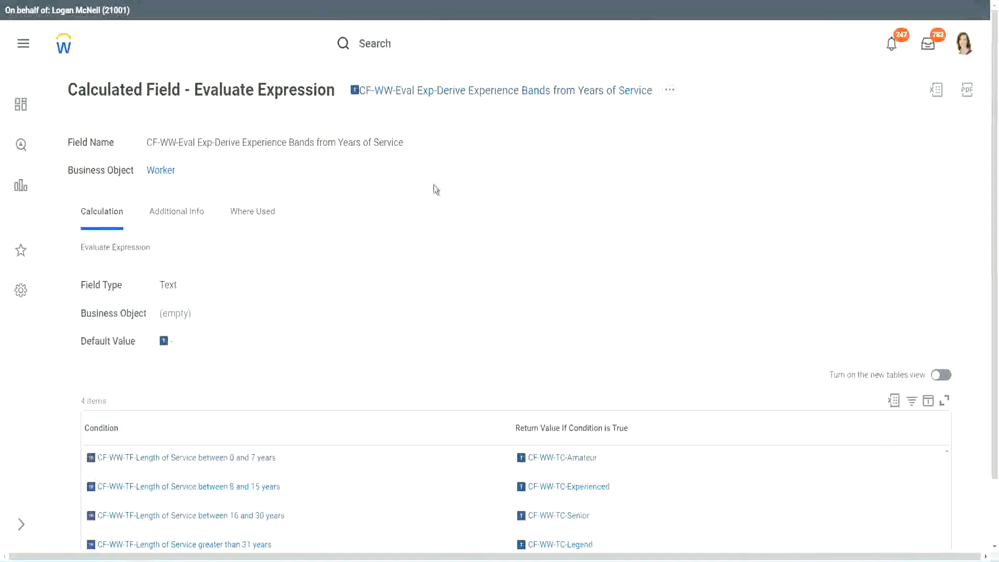
right_click(433, 96)
click(467, 155)
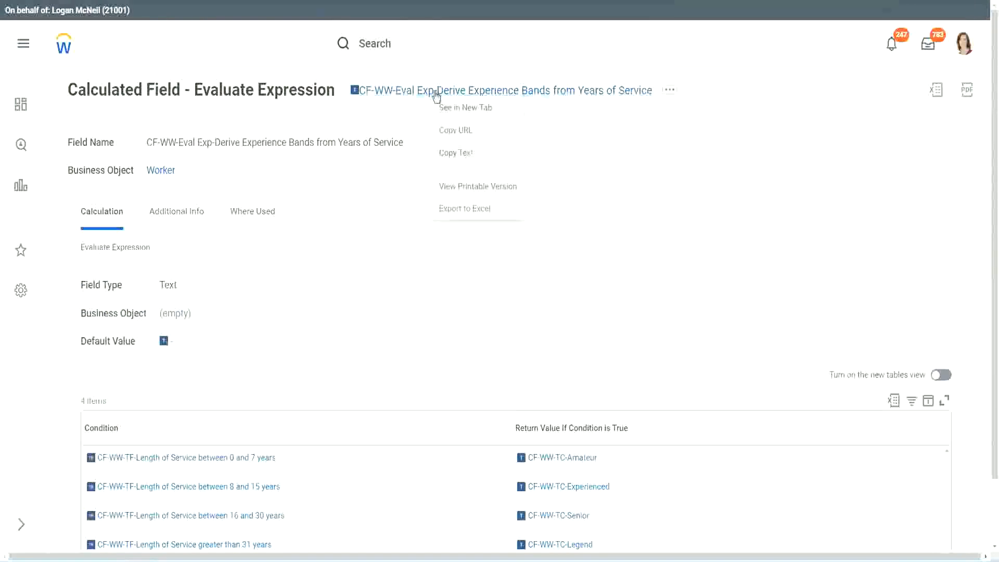
Step: Search for "create calc field" and open the Create Calculated Field task
click(419, 47)
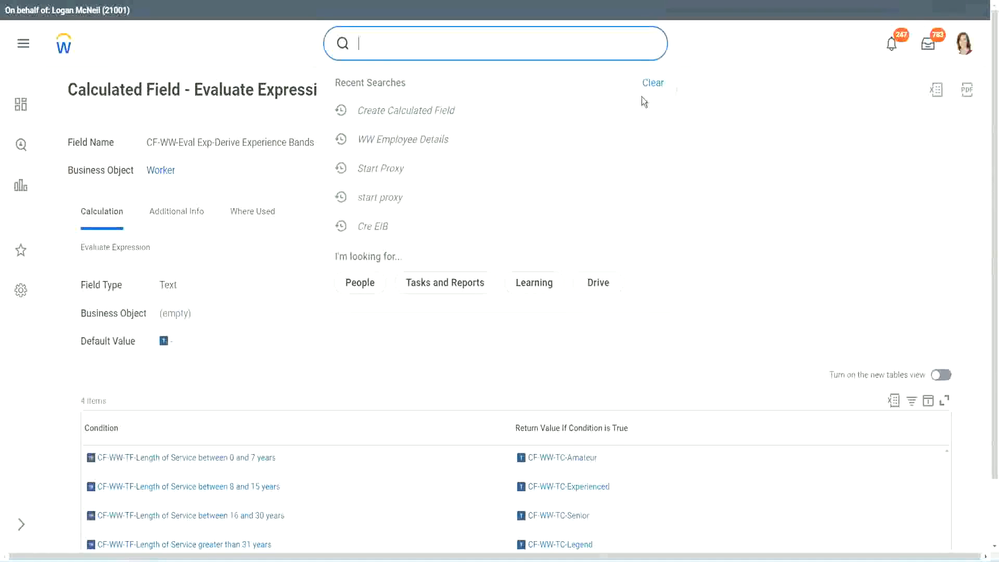
click(642, 95)
click(396, 39)
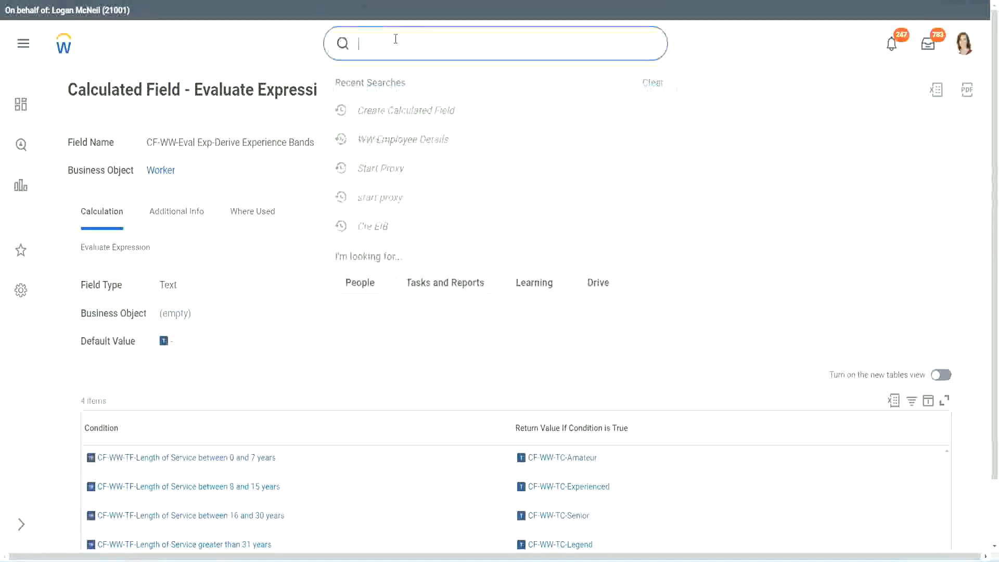
text(create calc)
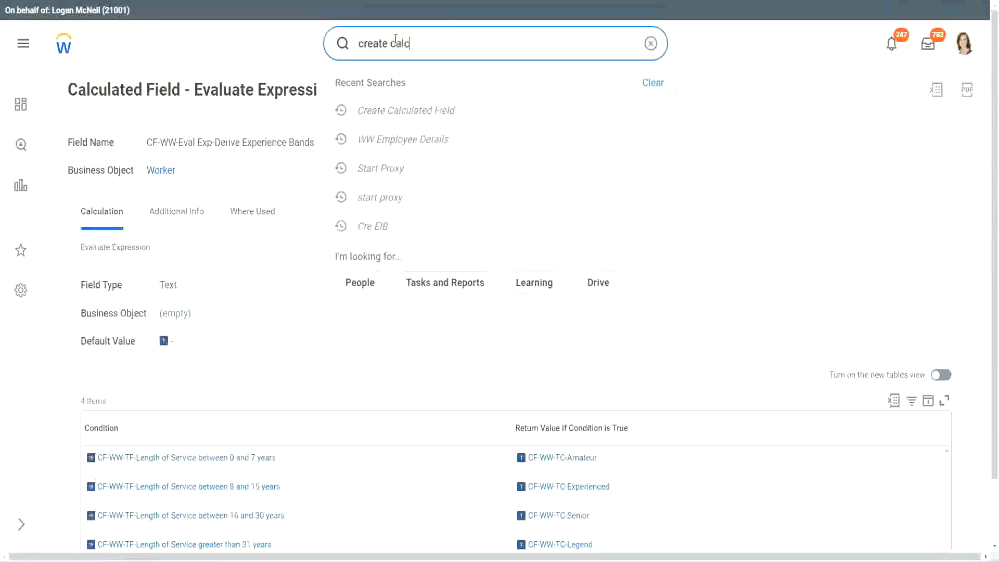
text( field)
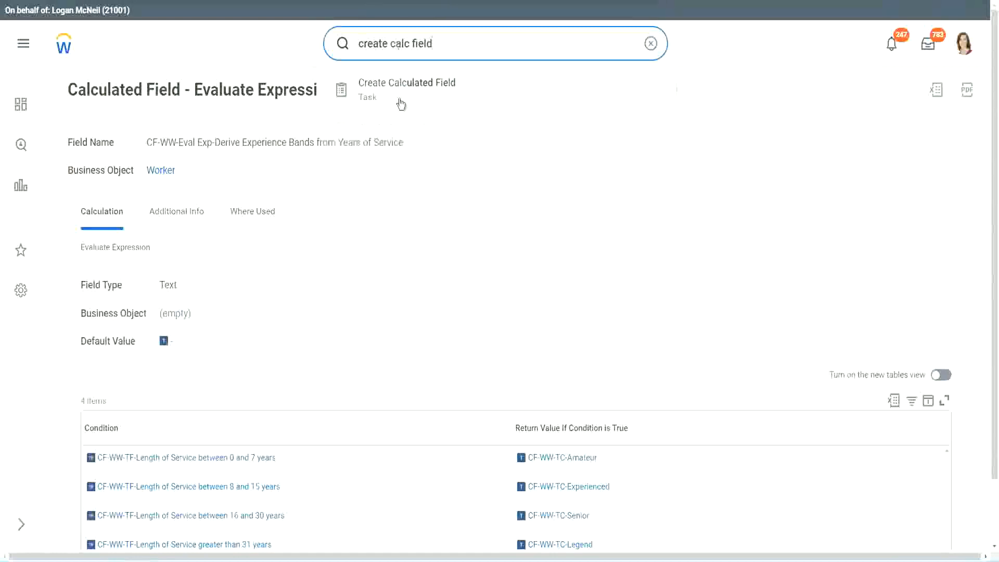
click(414, 97)
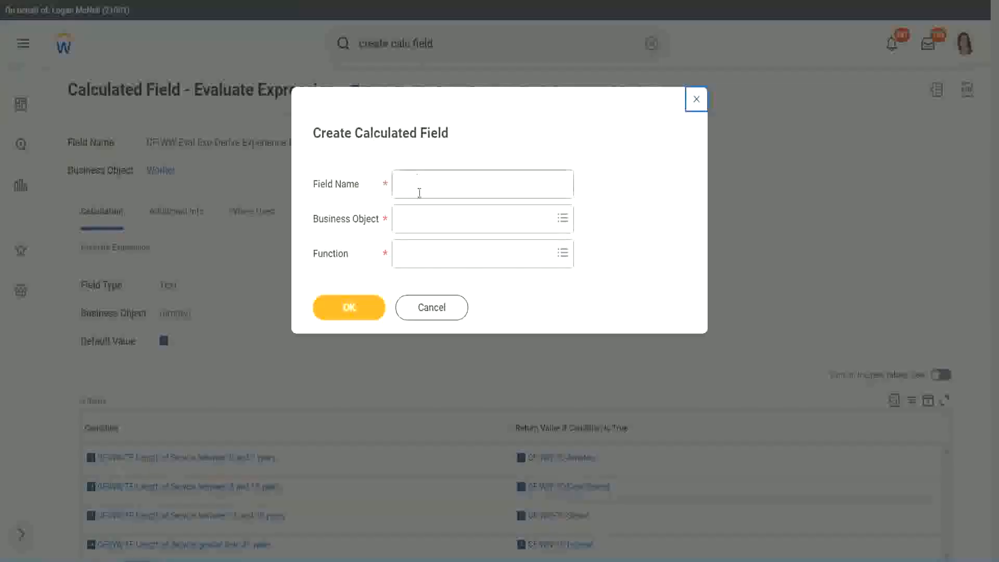
Step: Name the new calculated field "CF-WW-LRB-Identify Experience Bands from years of Service"
click(420, 186)
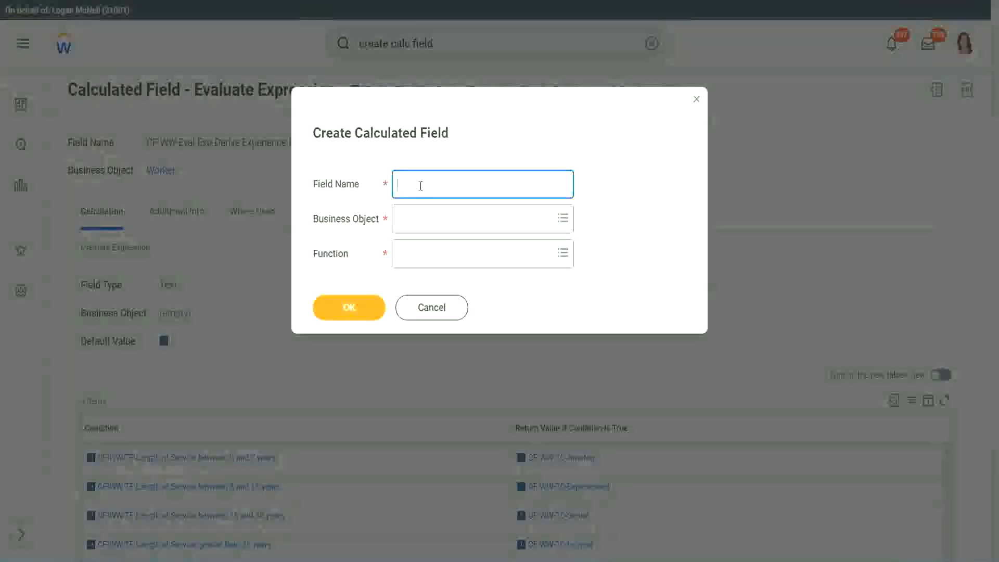
text(CF)
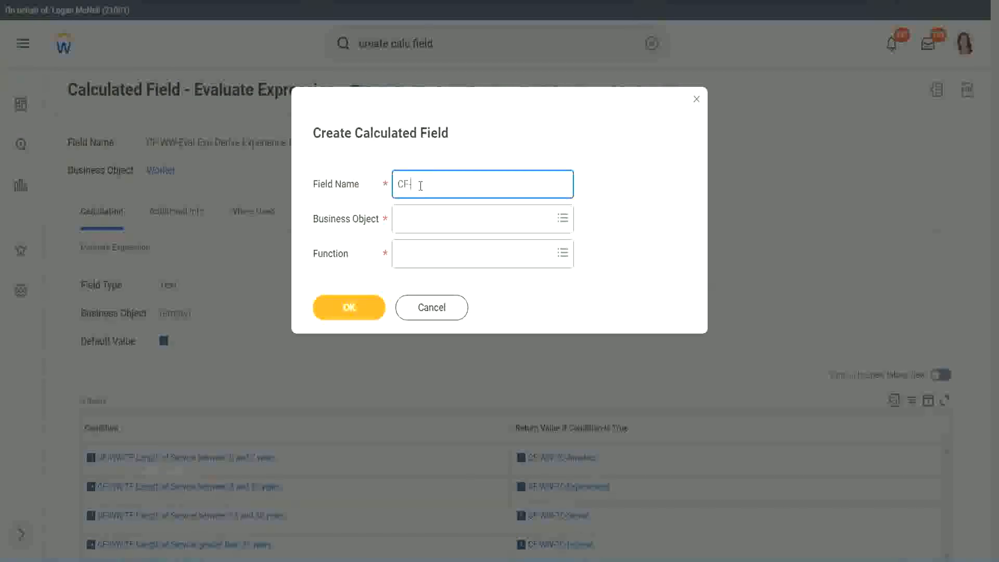
text(-WW)
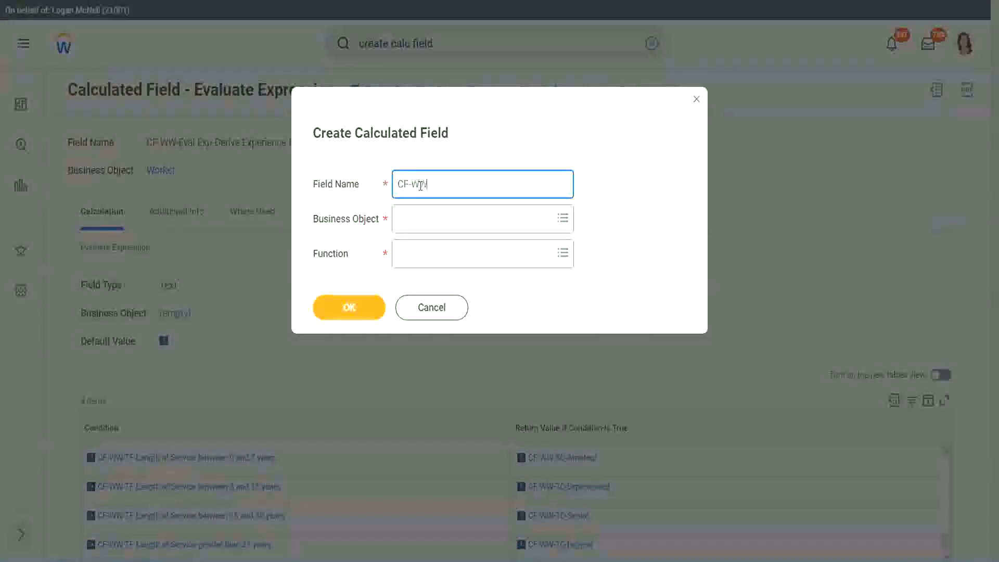
text(-LRB)
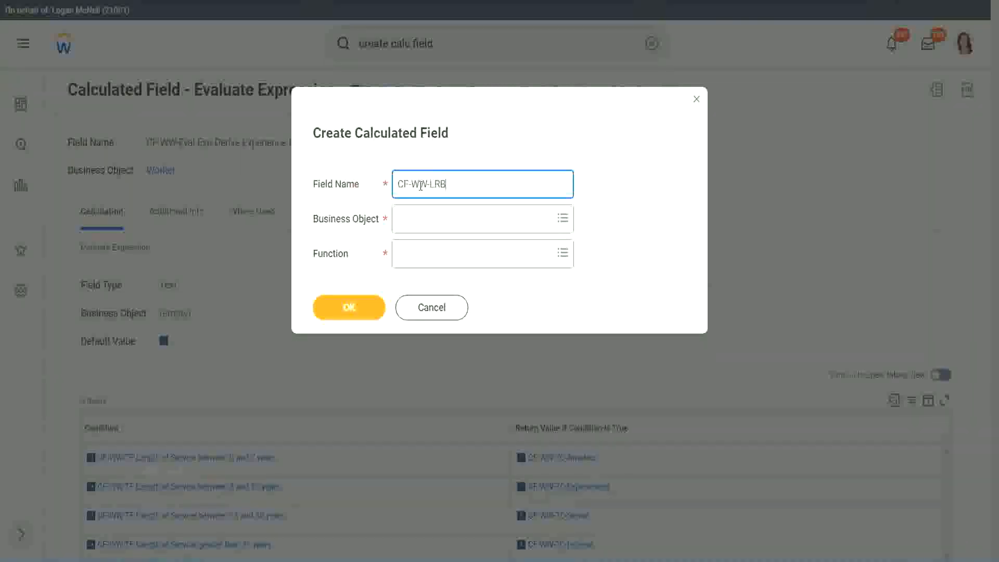
text(-)
text(Identify Experiende)
key(BackSpace)
key(BackSpace)
text(ce Bands fro)
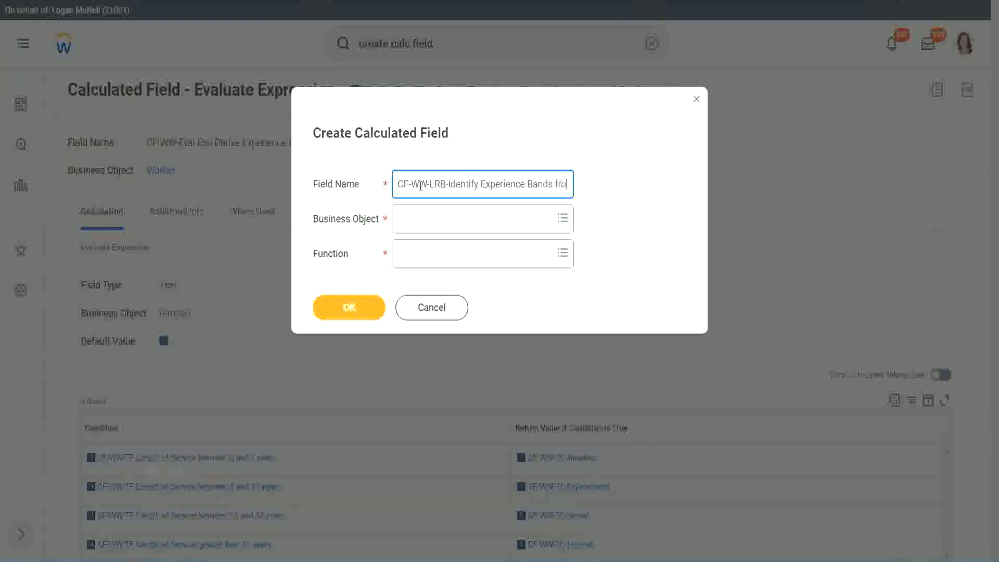
text(m years of Service)
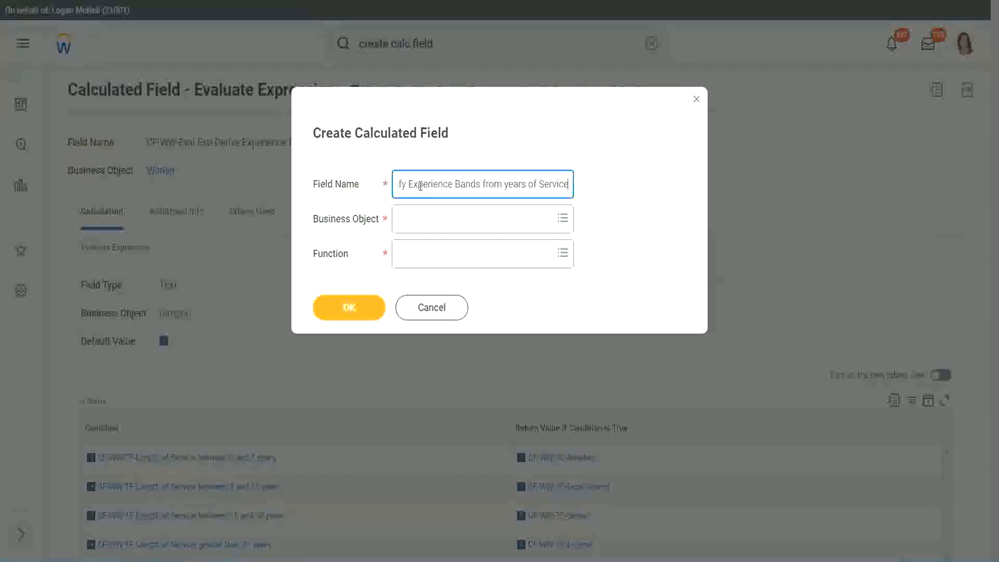
Step: Set the business object to Worker and the function to Lookup Range Band, and continue to the calculation setup
key(Tab)
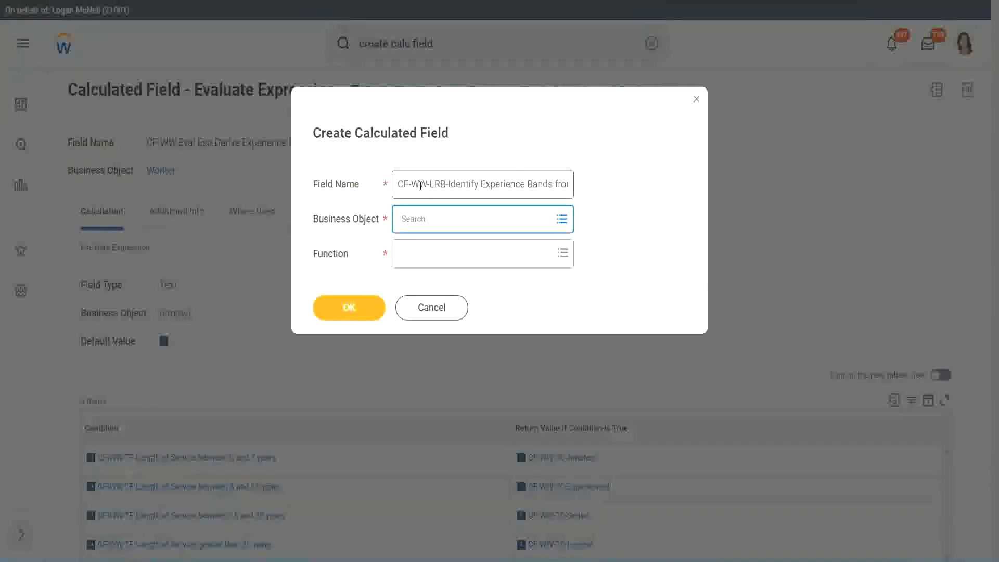
text(worker)
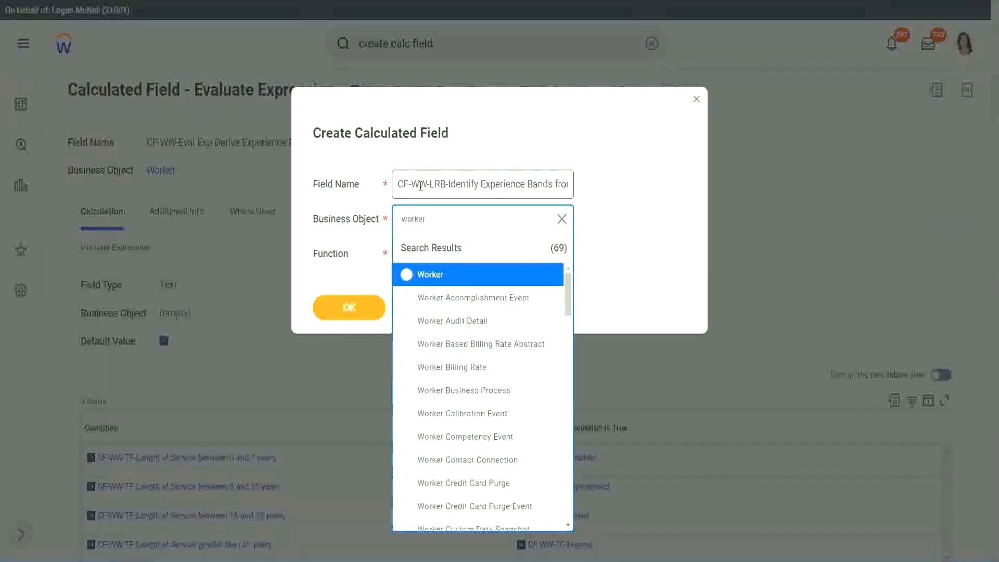
key(Return)
key(Tab)
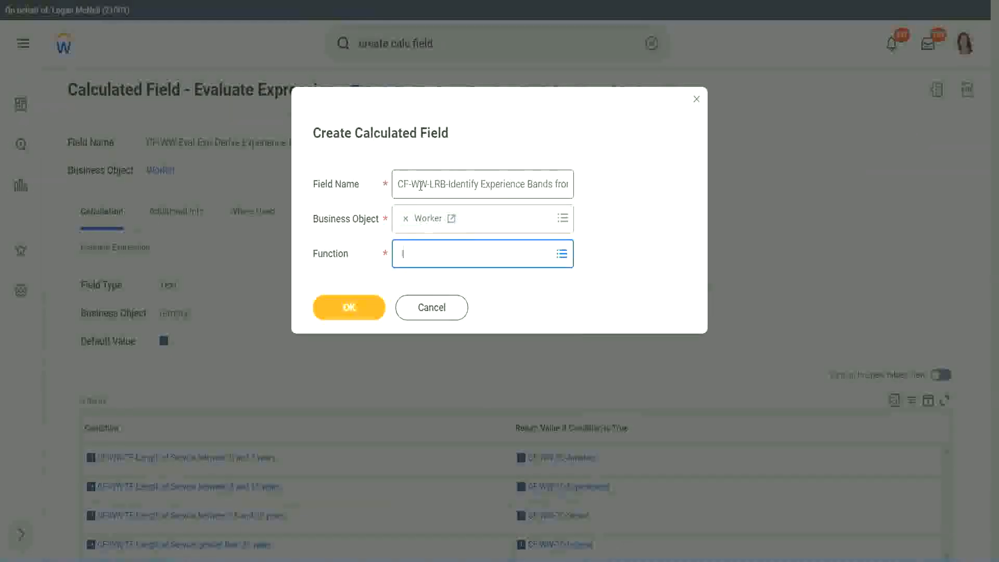
text(LRB)
key(Return)
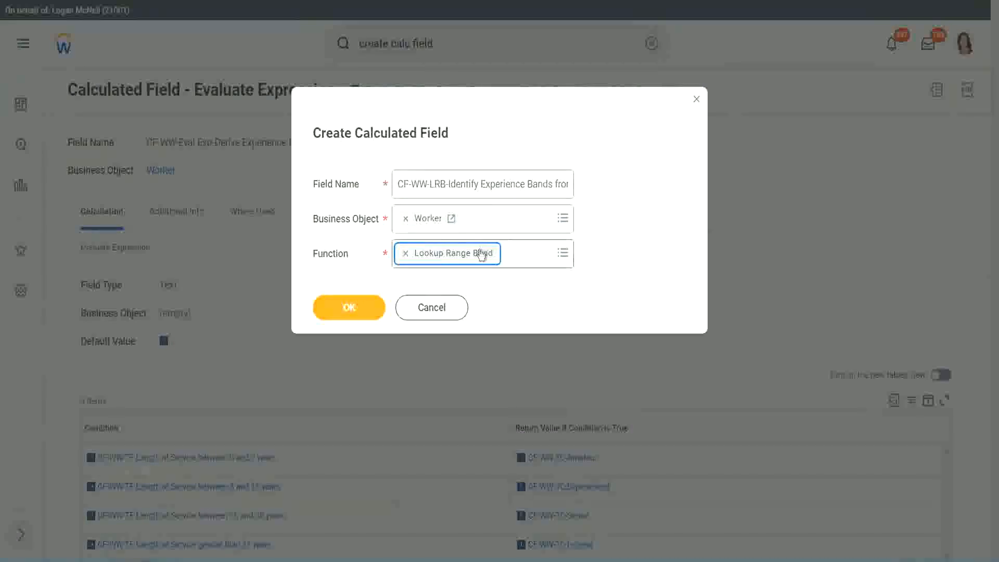
click(357, 307)
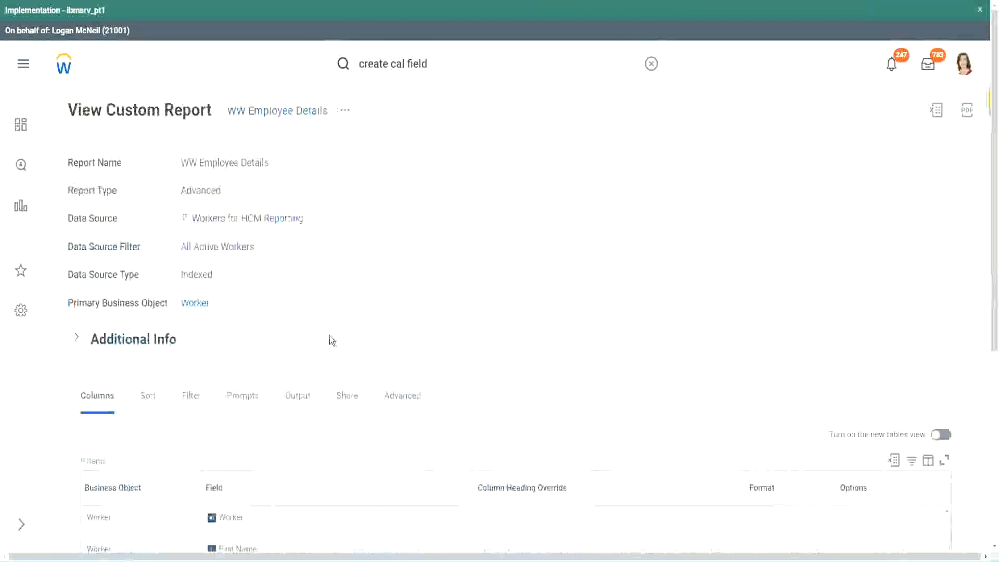
Step: Copy the field name CF-WW-Convert Text To Number-Number of Years from Length of Service from the WW Employee Details report and set it as the source field
scroll(328, 375, down, 5)
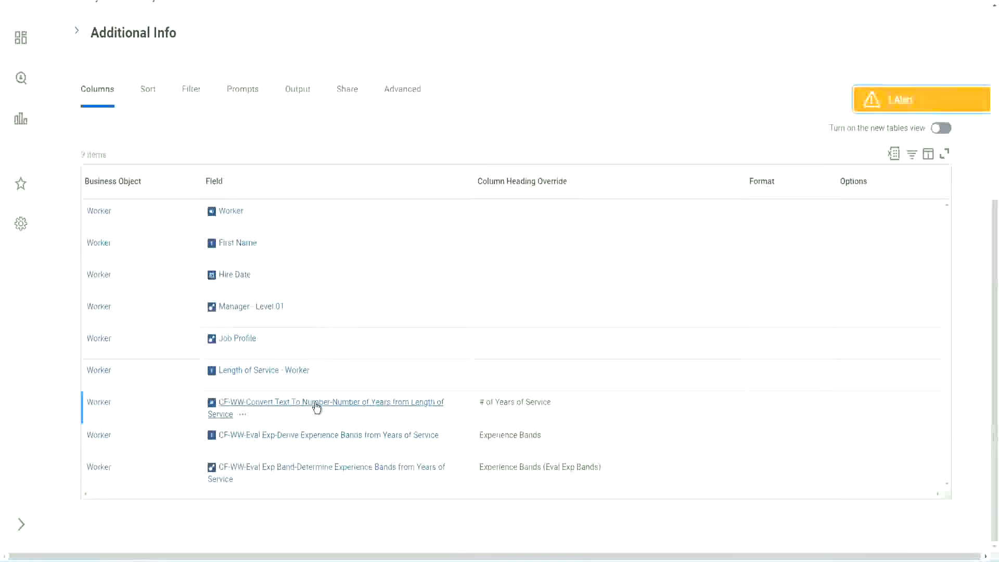
right_click(315, 407)
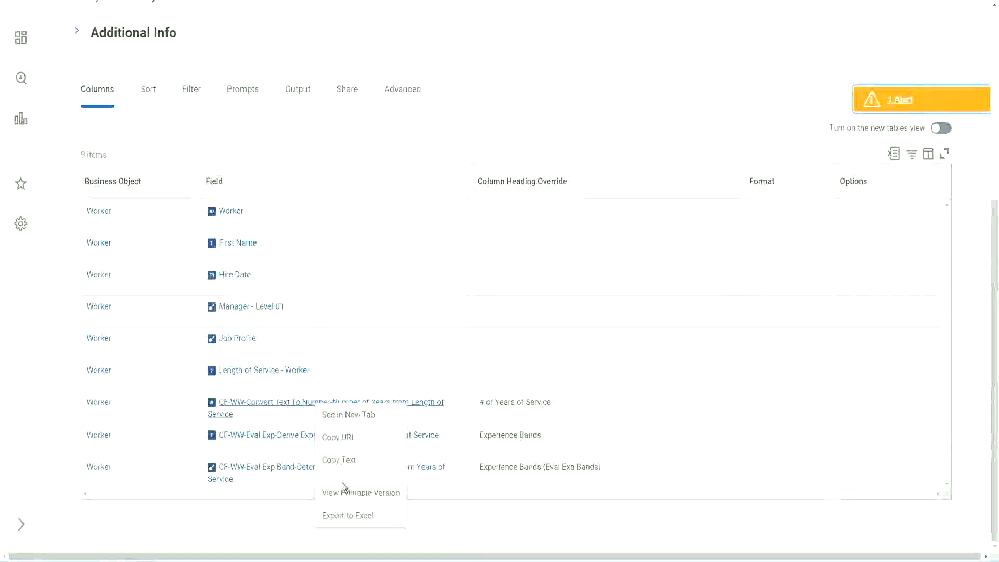
click(339, 460)
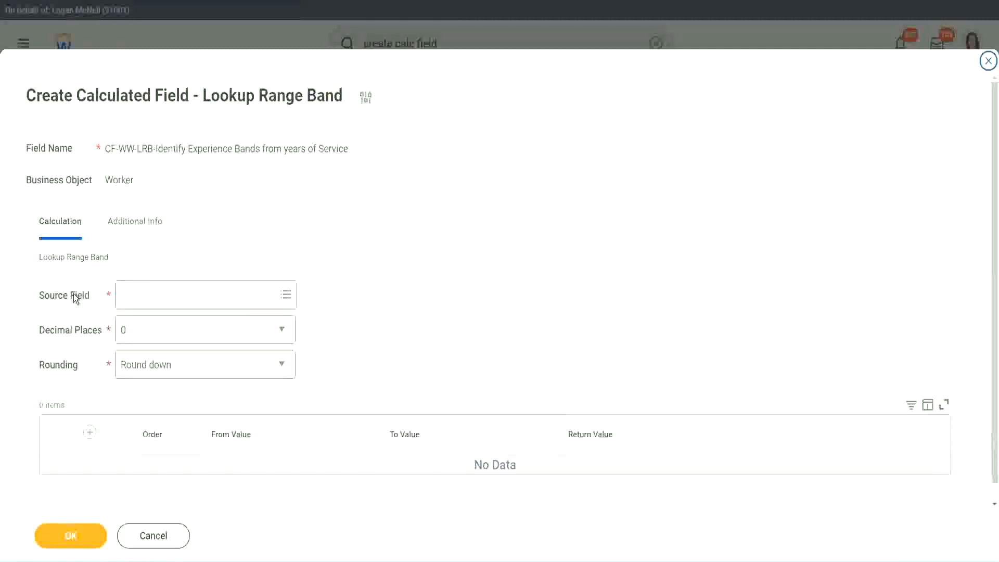
click(156, 296)
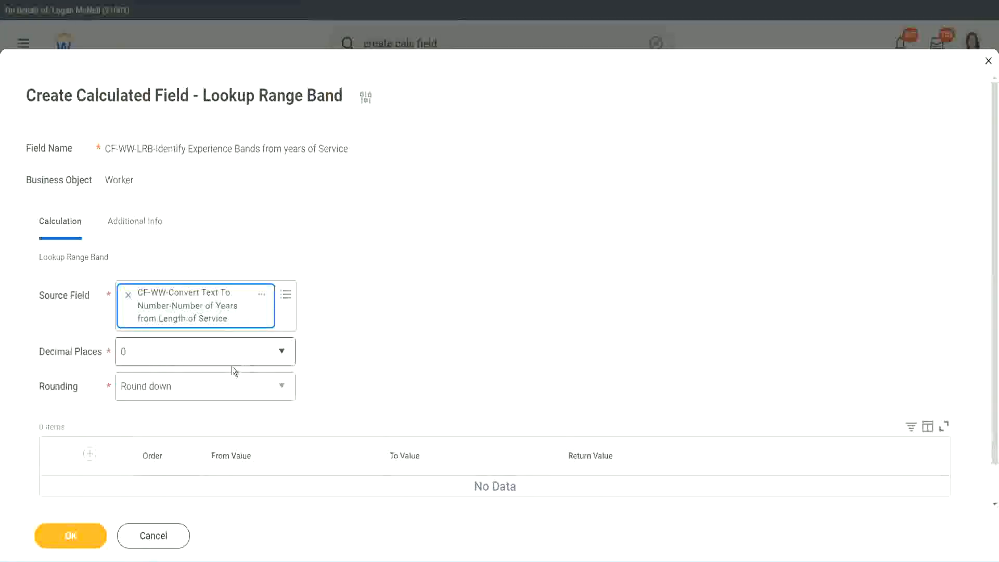
Step: Keep the decimal places at 0 and set the rounding to Round
click(195, 358)
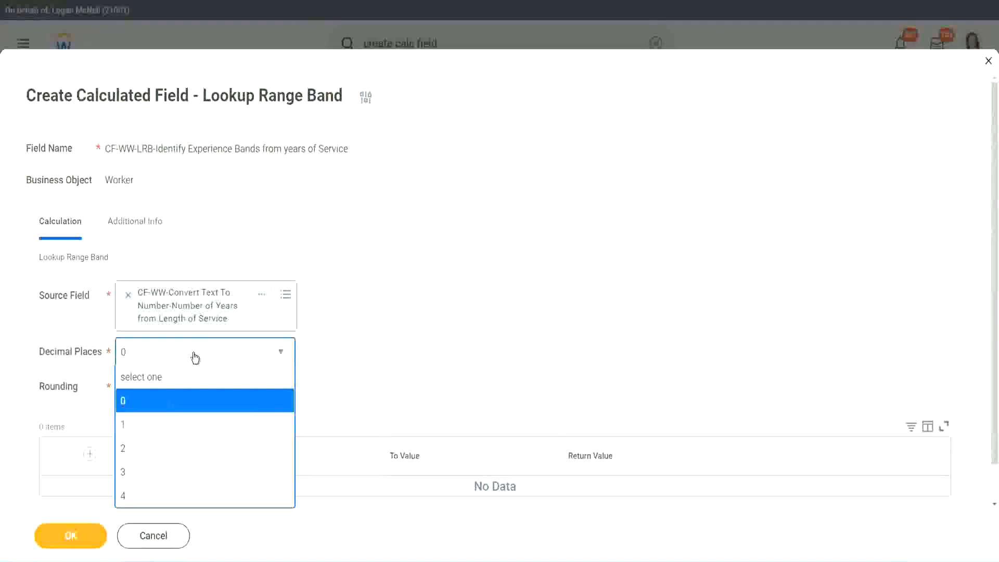
click(390, 342)
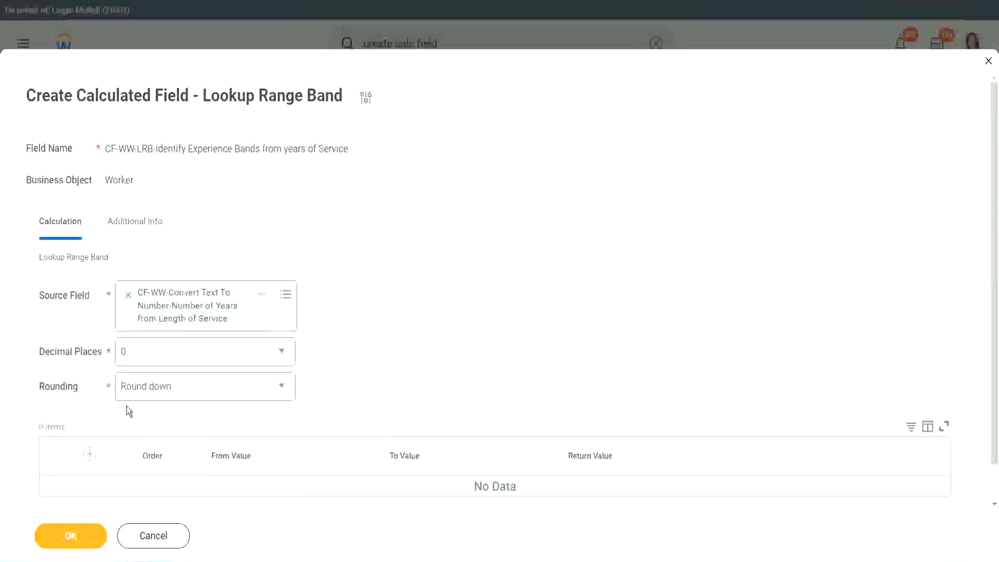
click(161, 390)
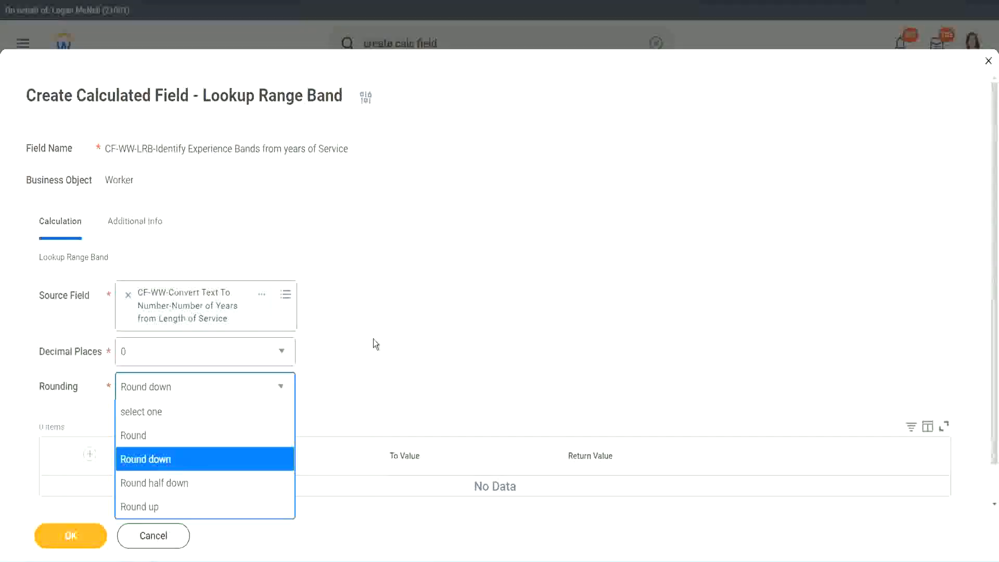
click(351, 383)
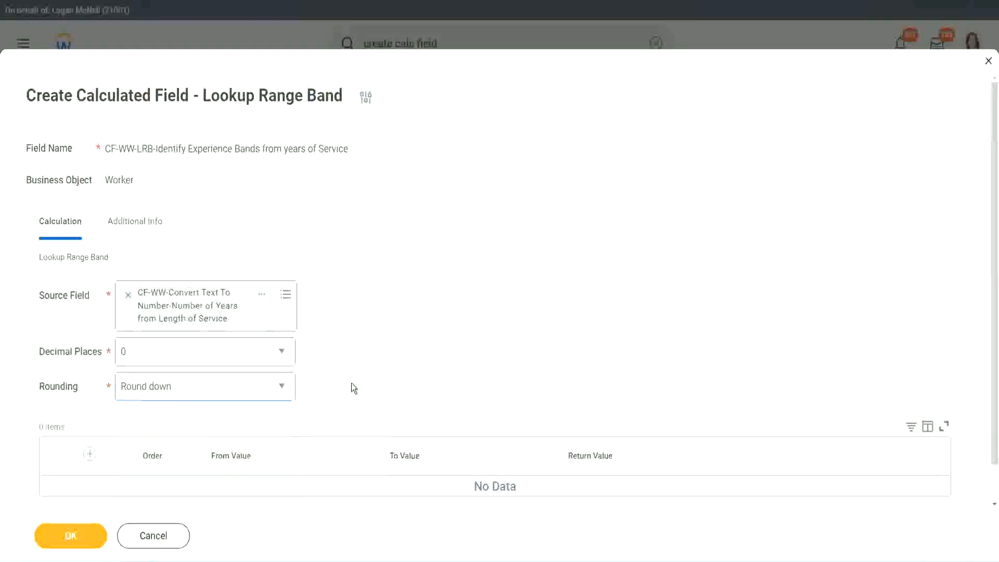
click(167, 386)
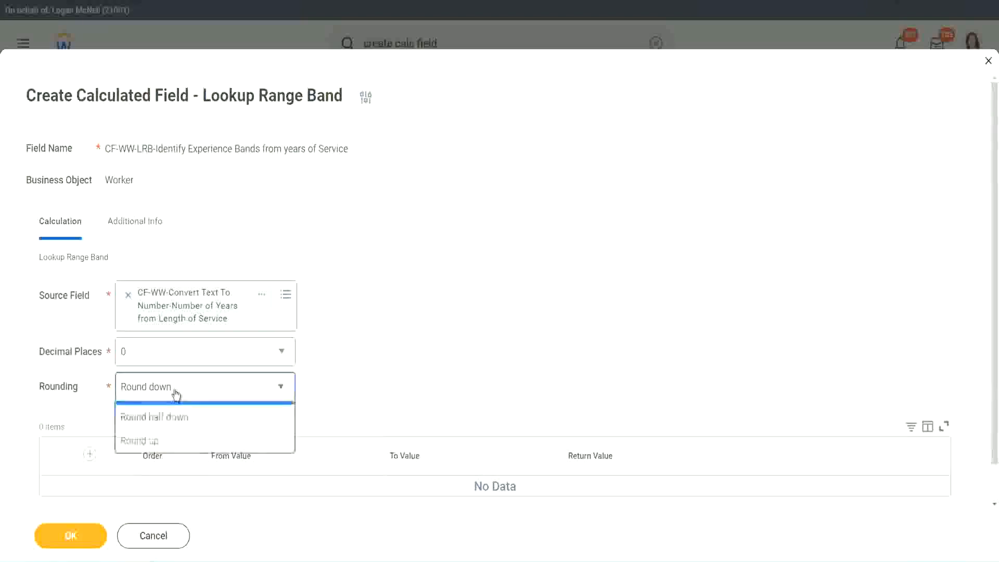
click(166, 436)
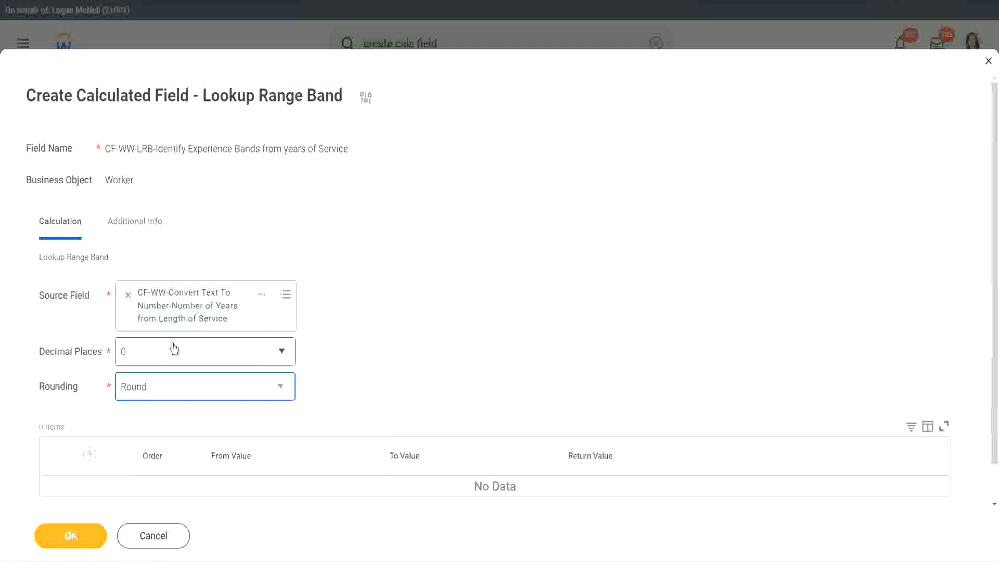
Step: Add the first range band row from 0 to 7 with the return value "Amateur"
click(91, 455)
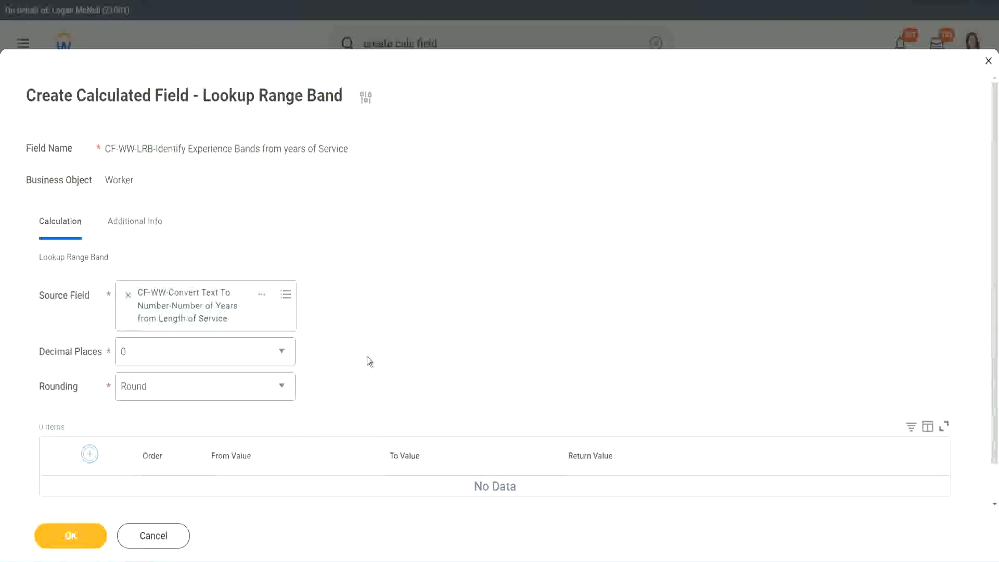
scroll(416, 309, down, 2)
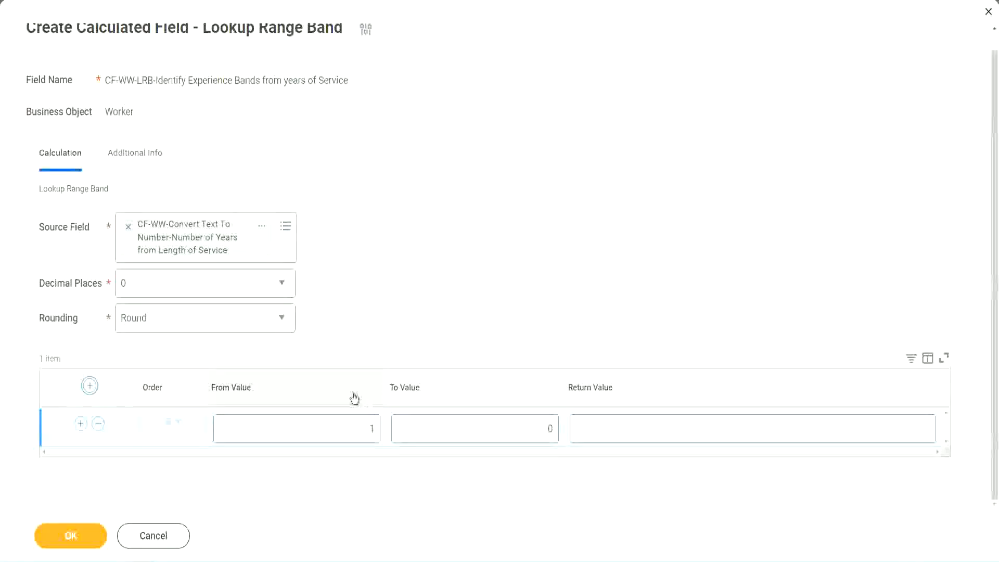
click(368, 440)
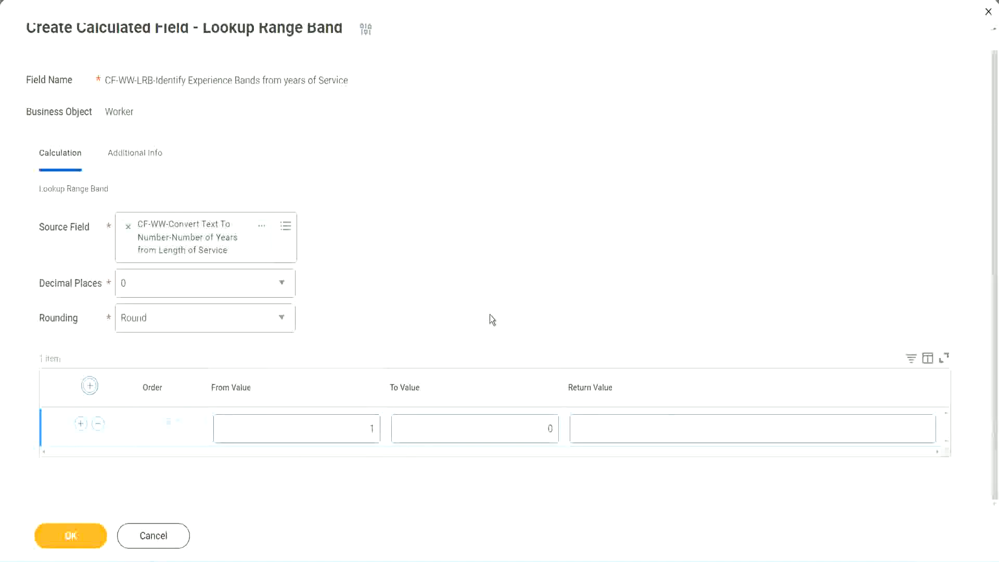
double_click(366, 432)
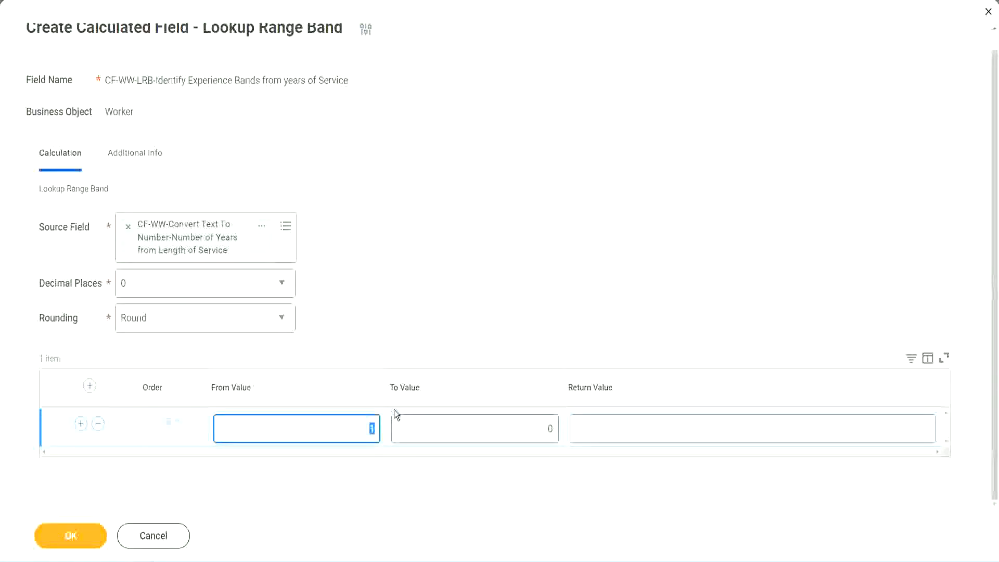
text(0)
key(Tab)
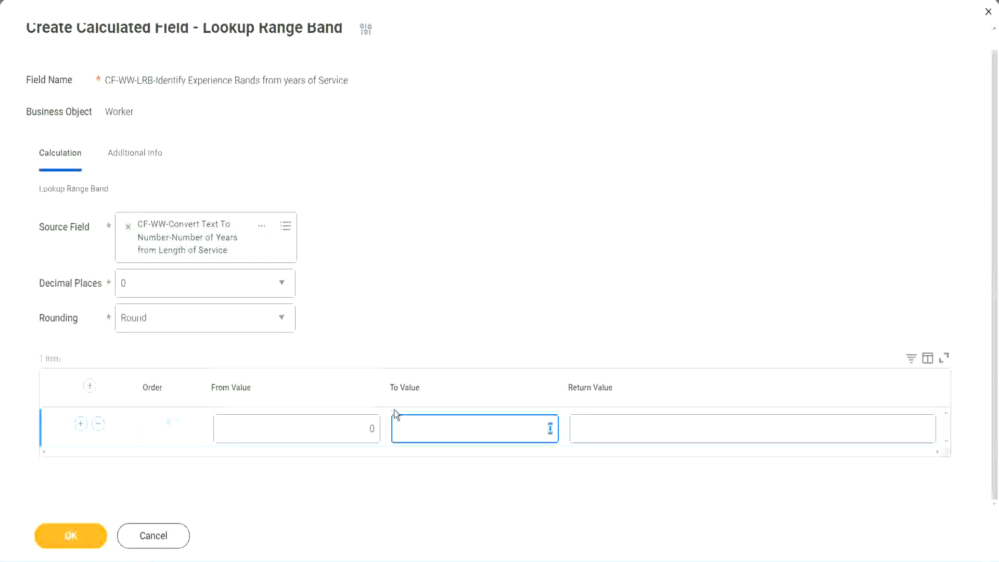
text(7)
key(Tab)
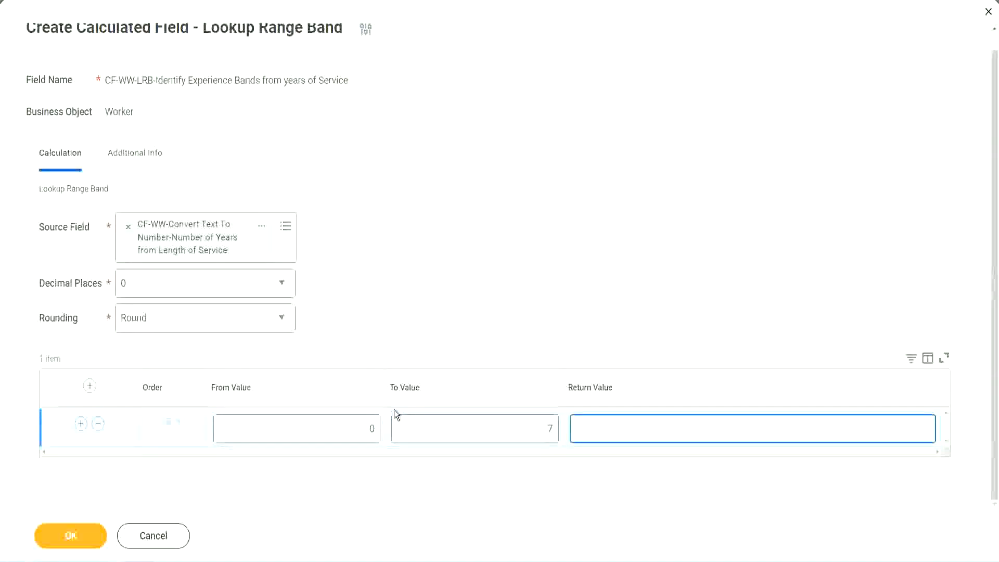
text(Amateur)
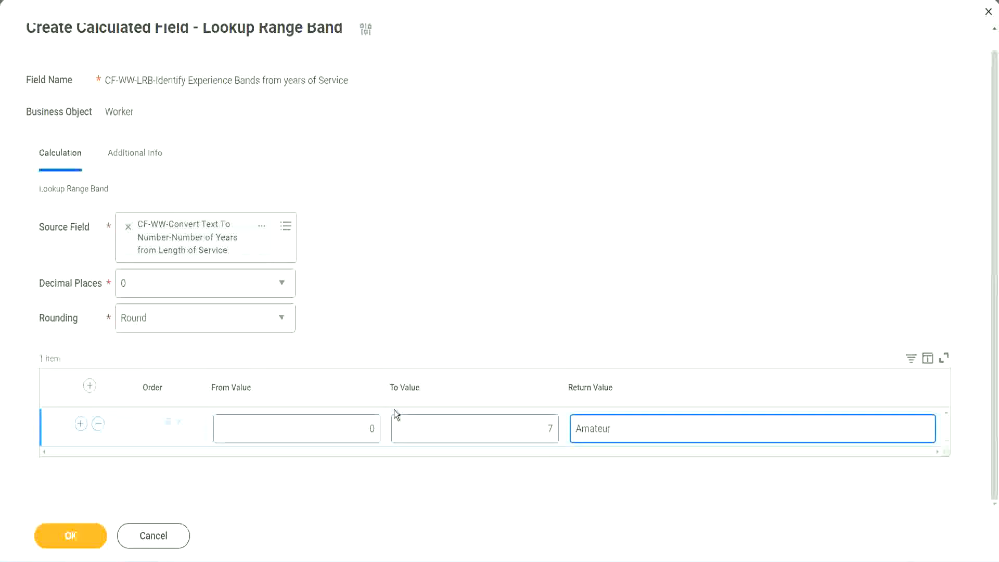
click(345, 439)
click(535, 420)
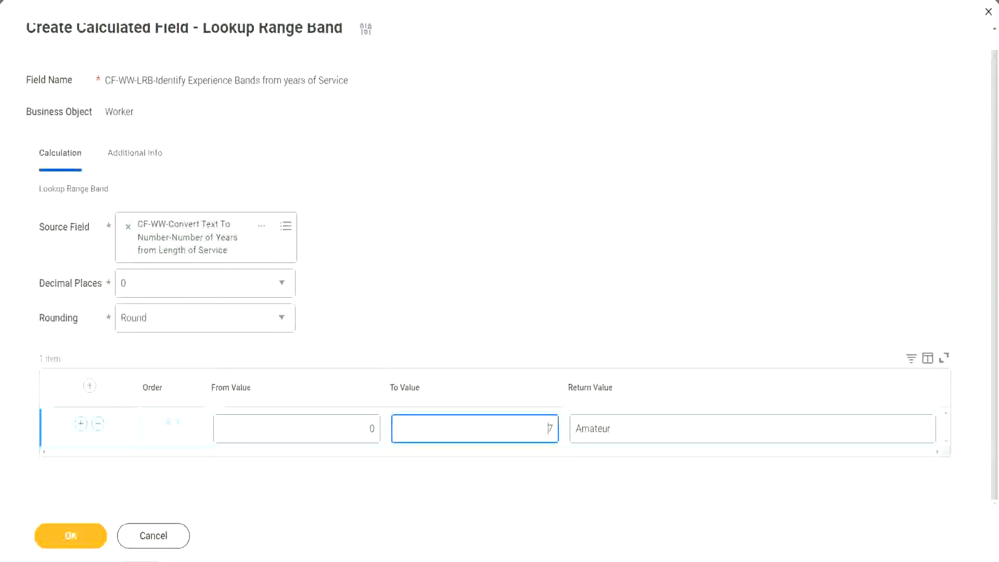
drag(418, 363, 249, 259)
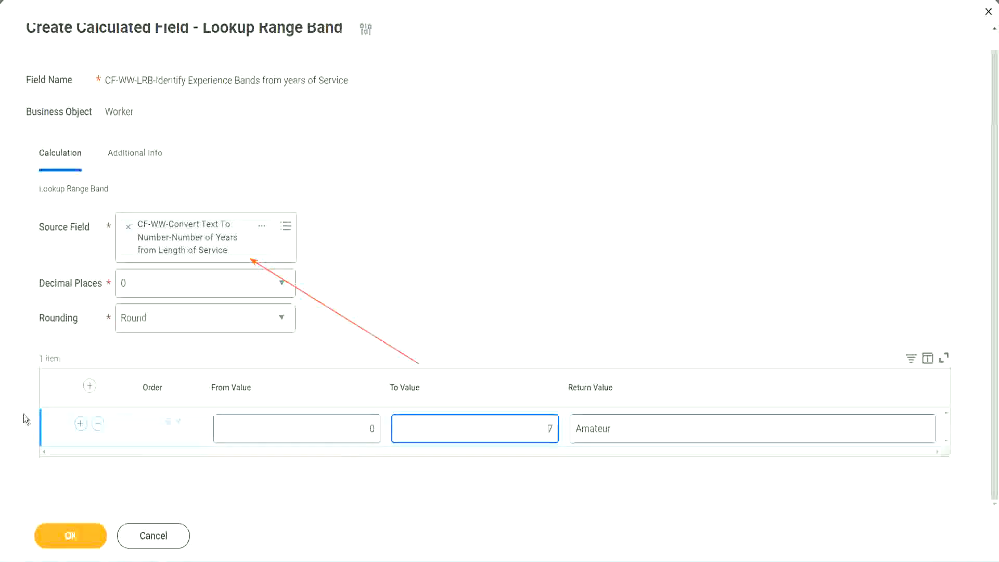
Step: Add a second range band row from 8 to 15 with the return value "Experienced"
click(80, 424)
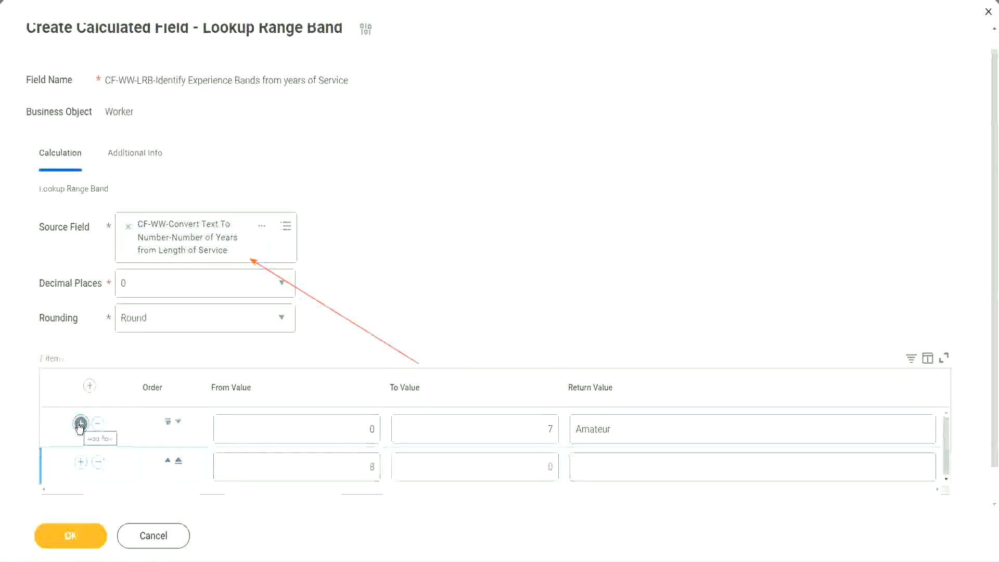
click(379, 468)
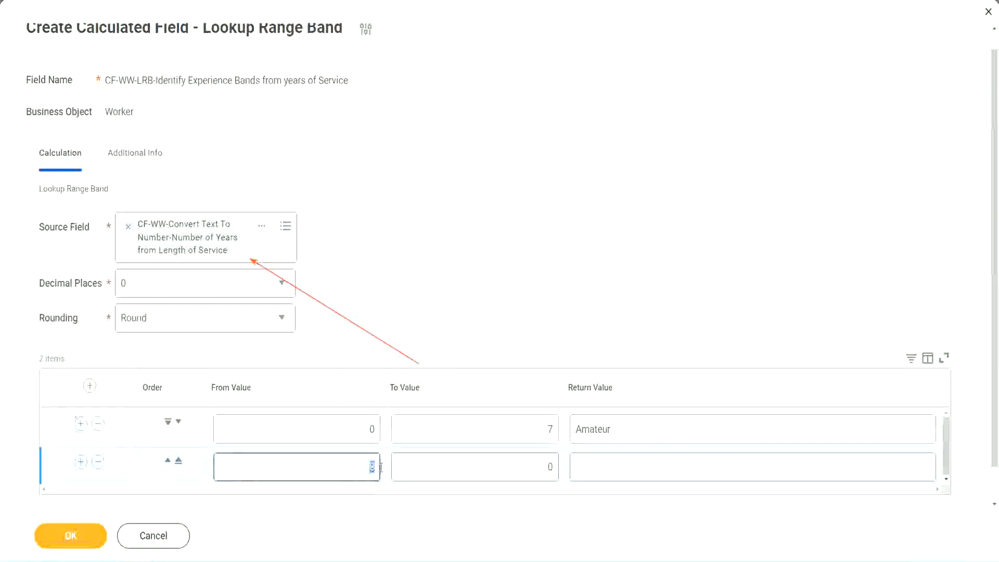
click(361, 437)
click(545, 432)
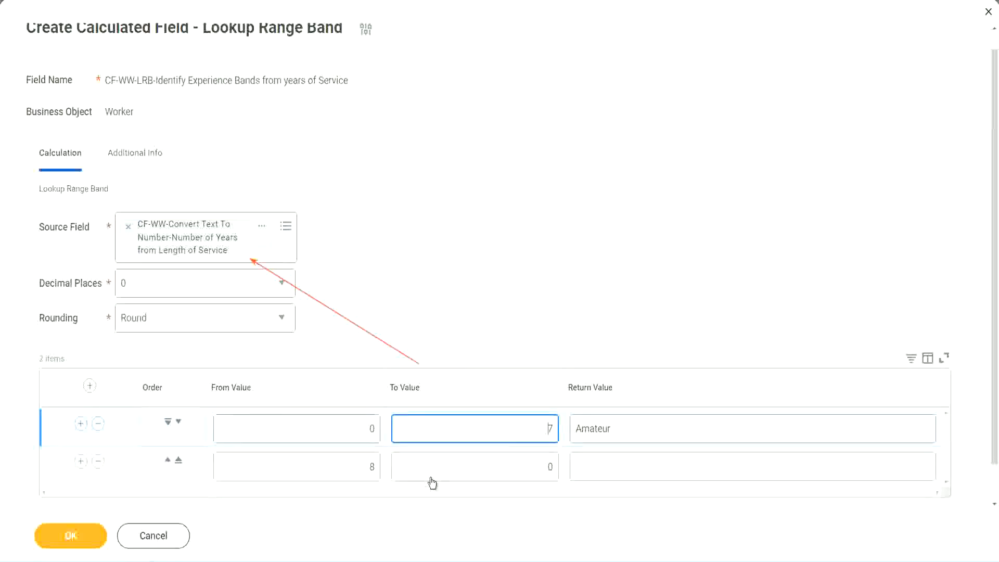
click(355, 470)
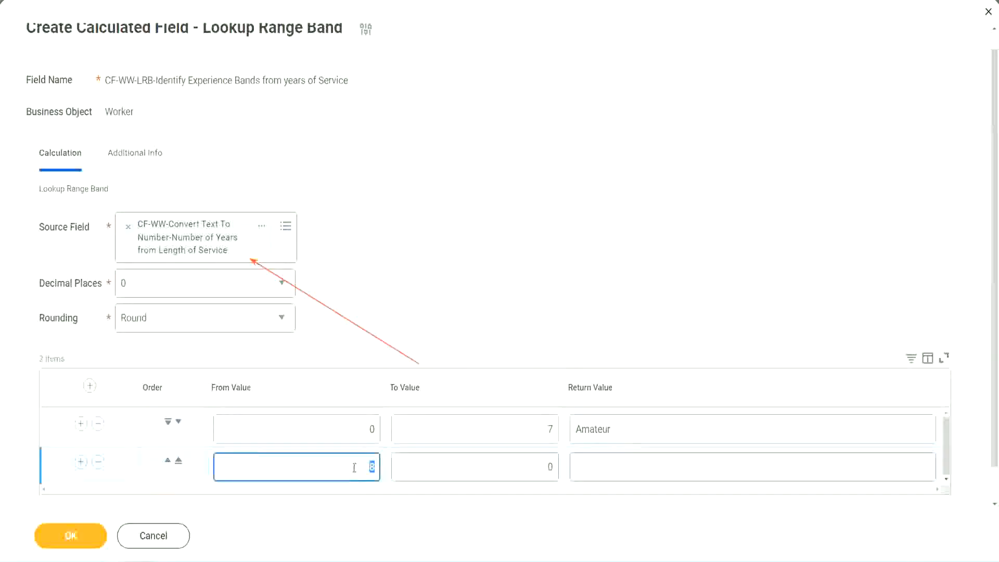
click(542, 467)
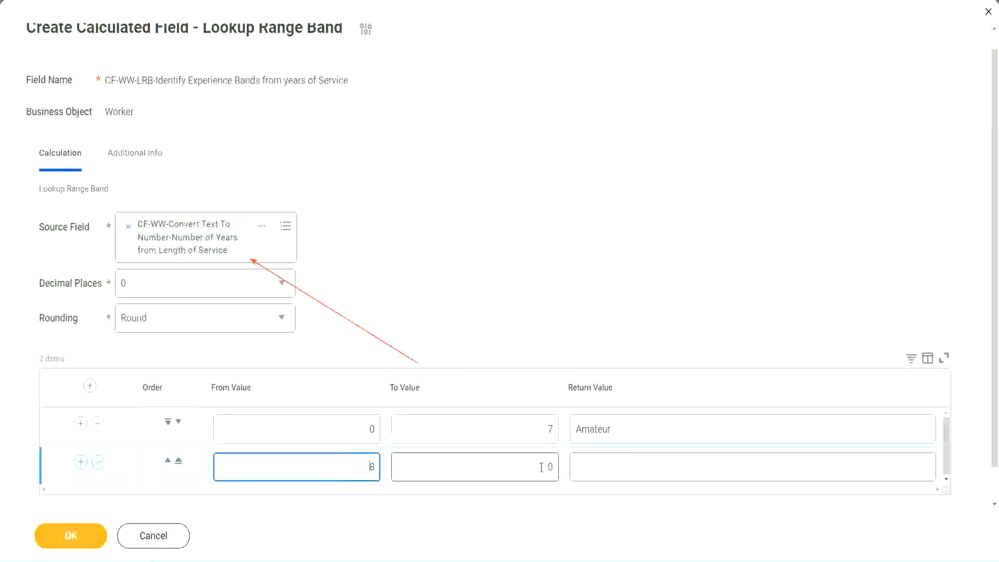
click(541, 467)
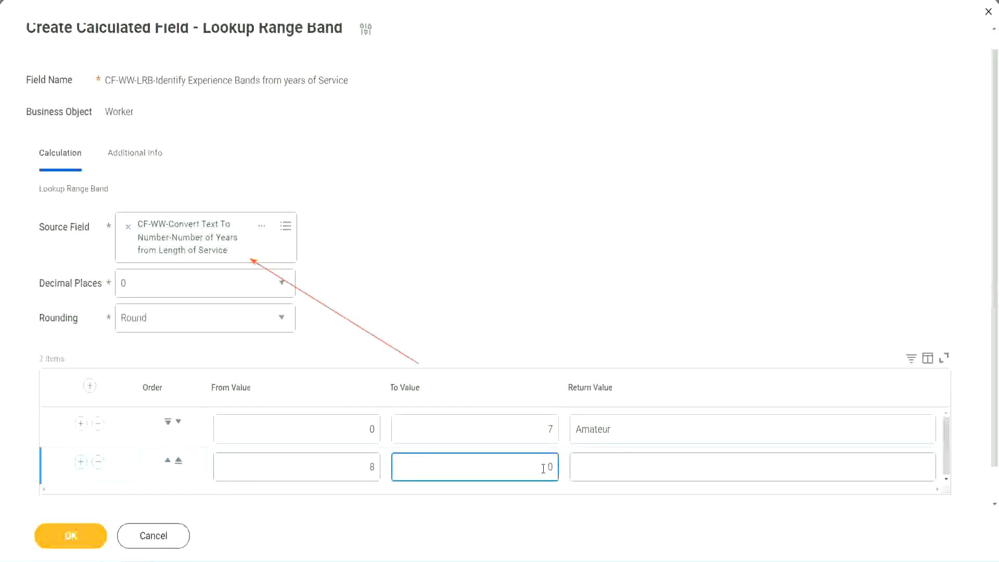
key(BackSpace)
text(15)
click(616, 465)
text(Ex)
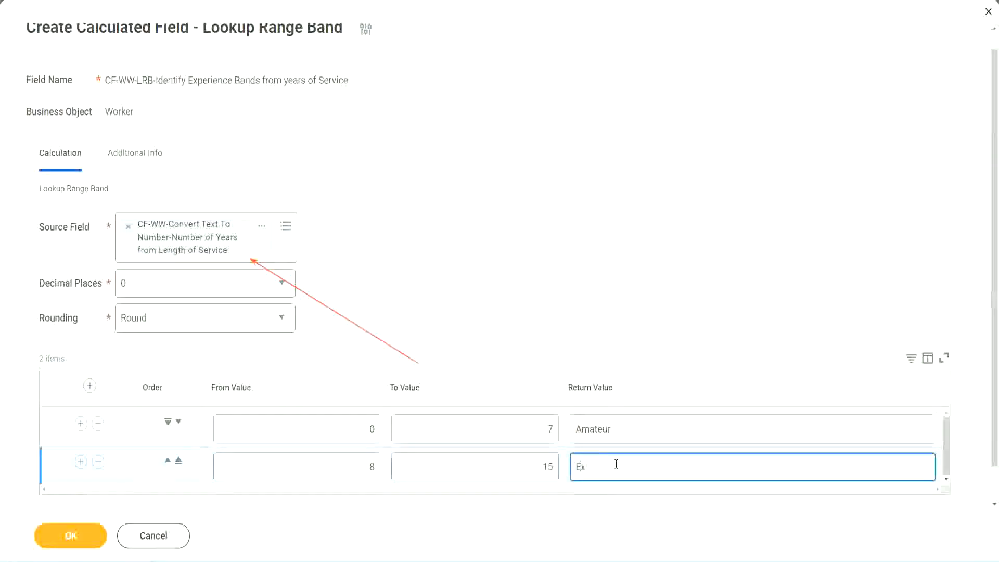
text(perienced)
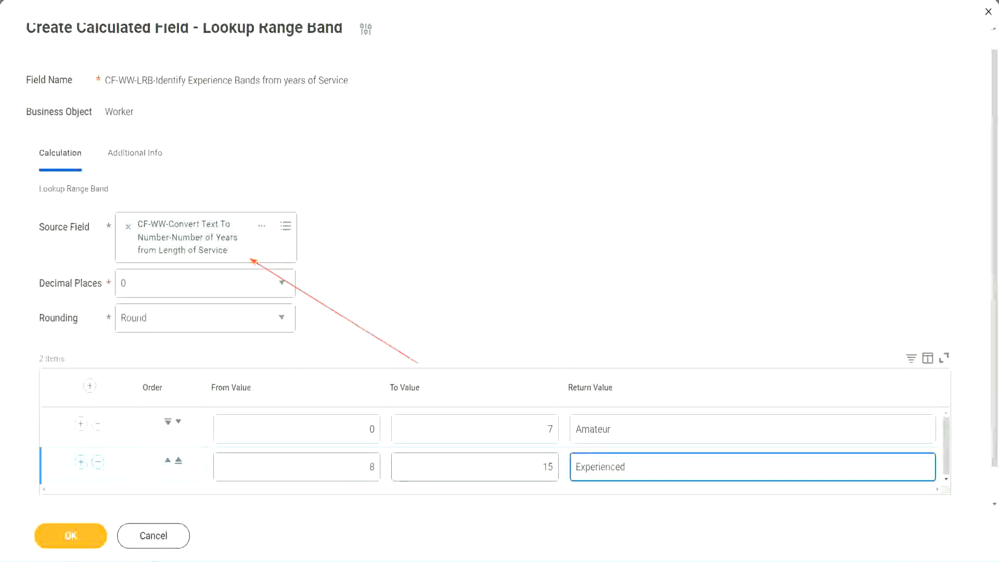
Step: Add a third range band row from 16 to 30 with the return value "Senior"
click(81, 463)
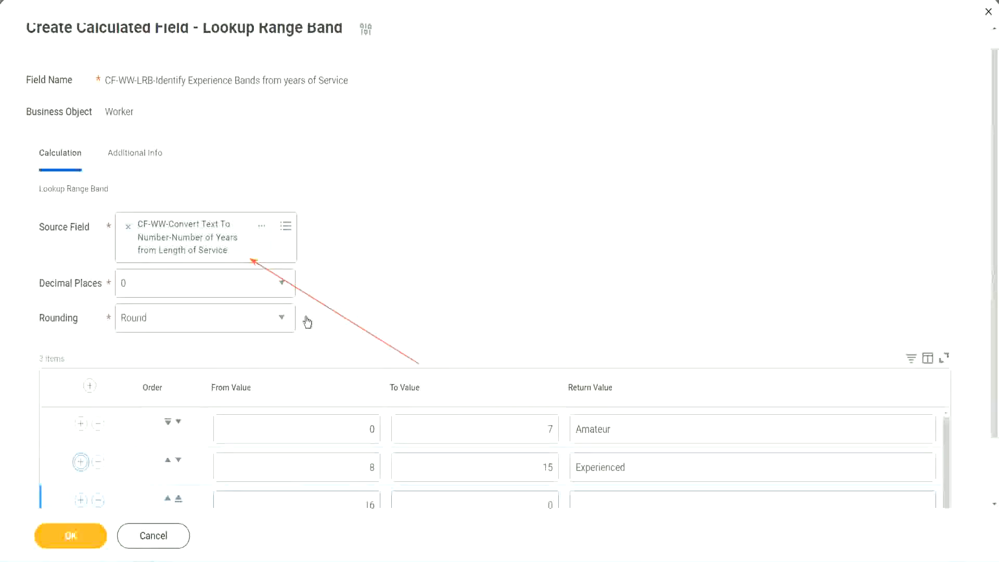
scroll(308, 323, down, 2)
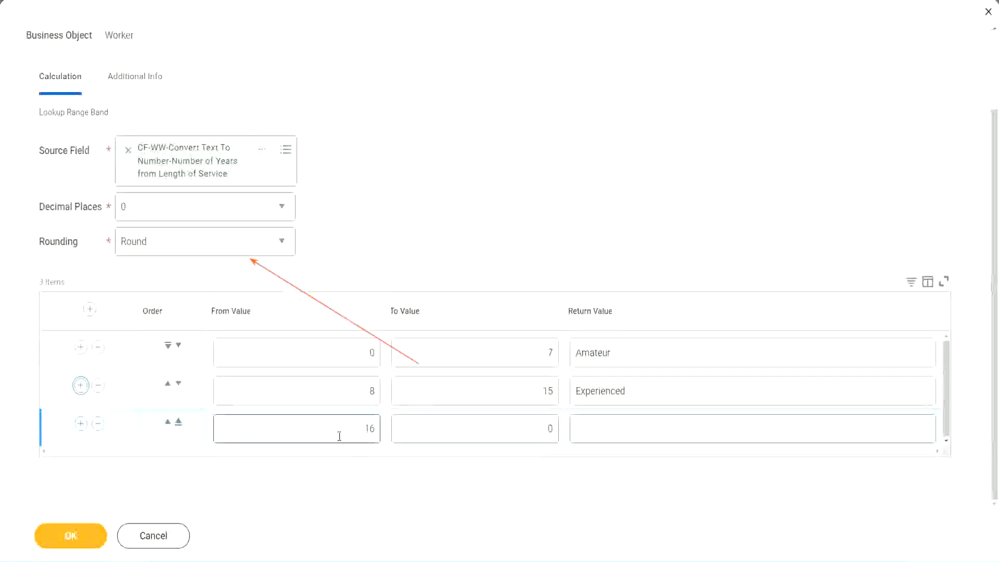
click(501, 429)
click(536, 427)
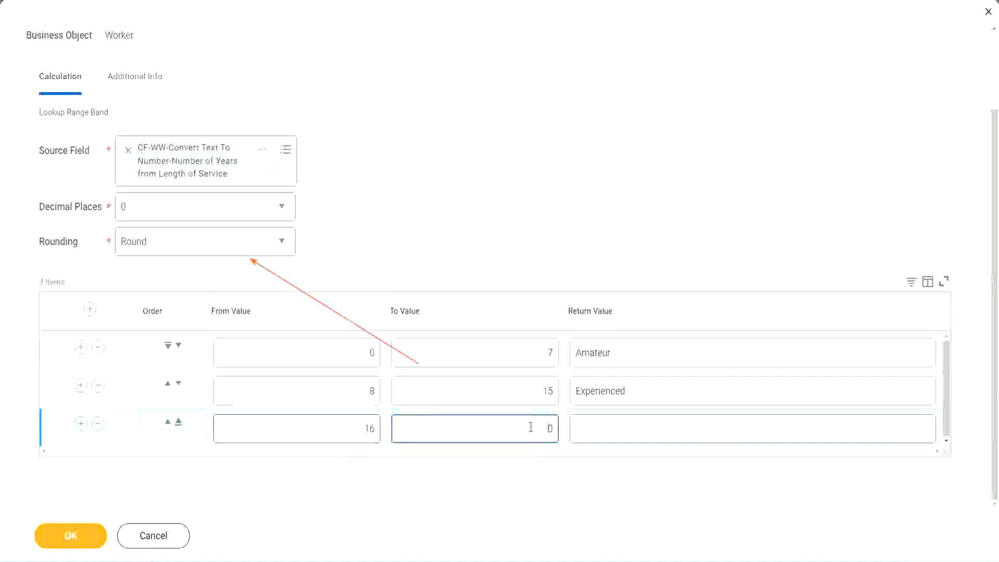
text(3)
key(Tab)
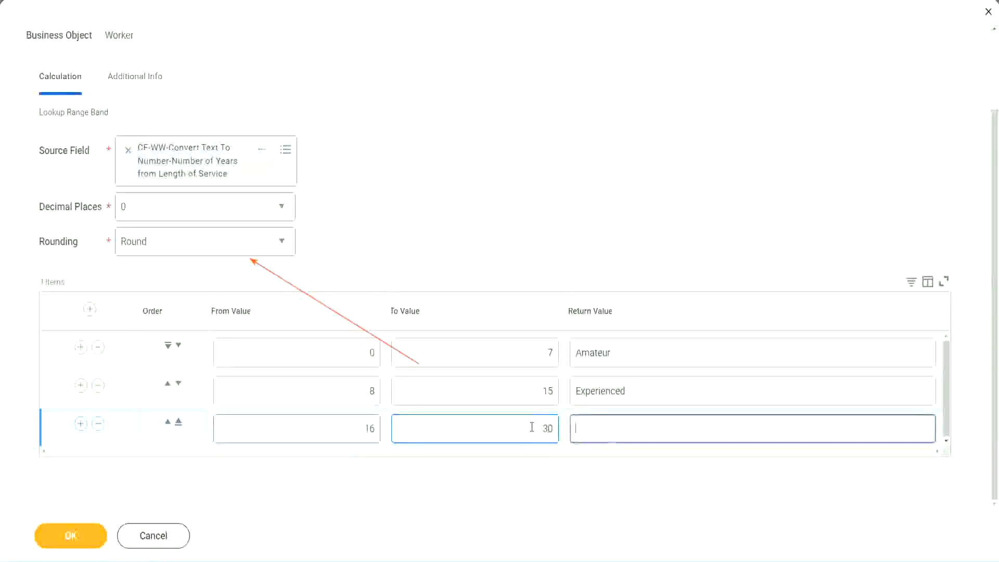
text(L)
key(BackSpace)
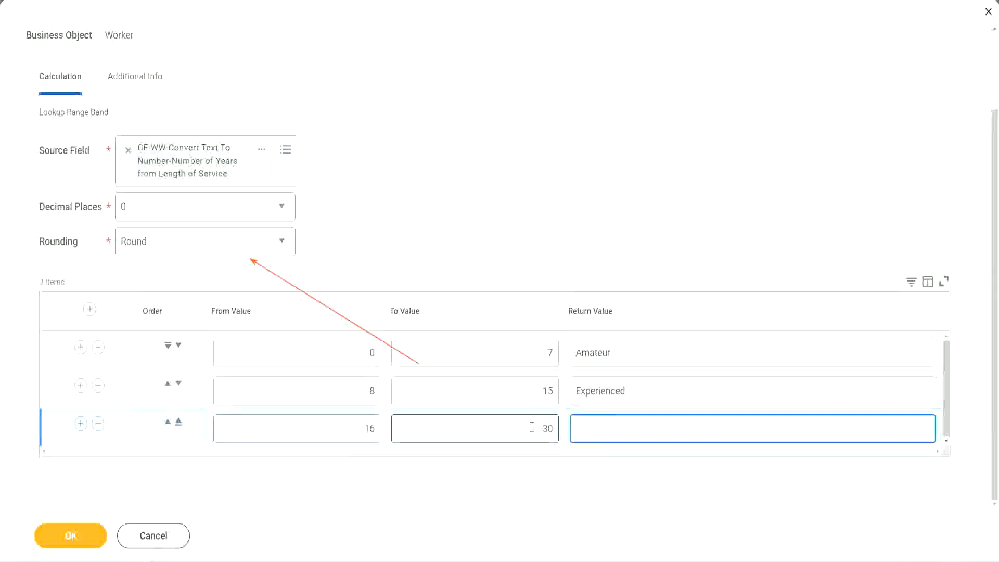
text(Senior)
Step: Add a fourth range band row from 31 to 1000 with the return value "Legend"
click(80, 424)
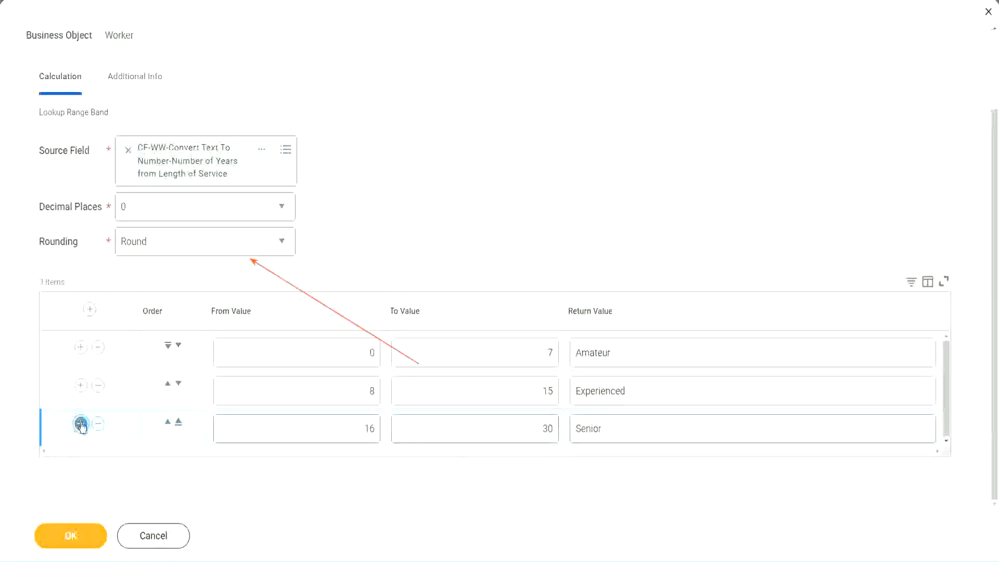
scroll(189, 393, down, 1)
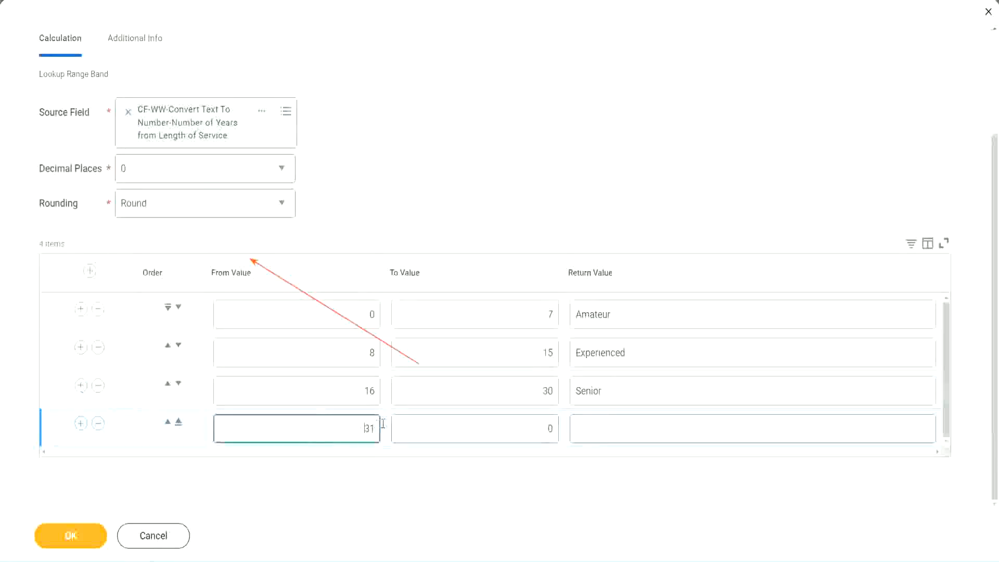
double_click(333, 422)
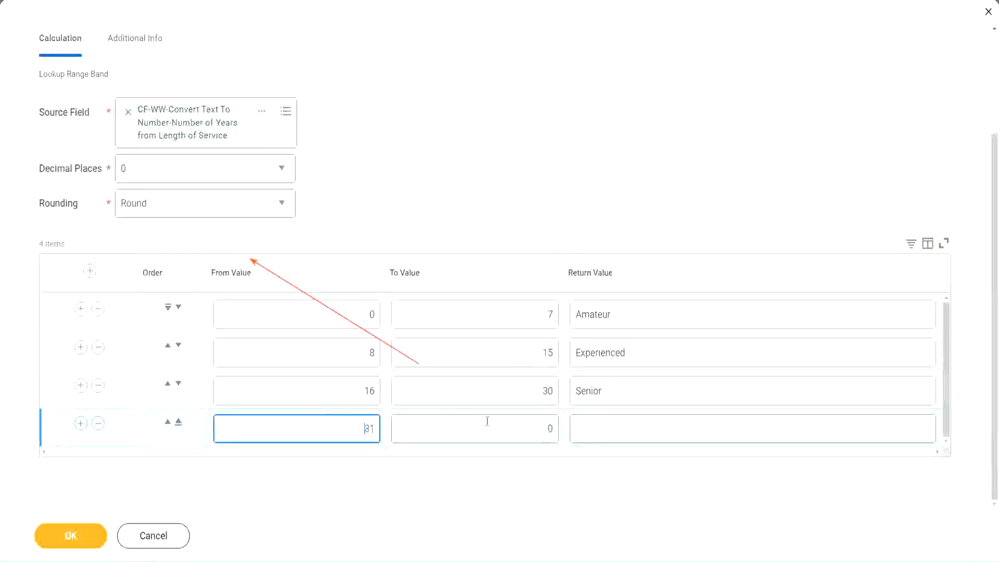
click(538, 430)
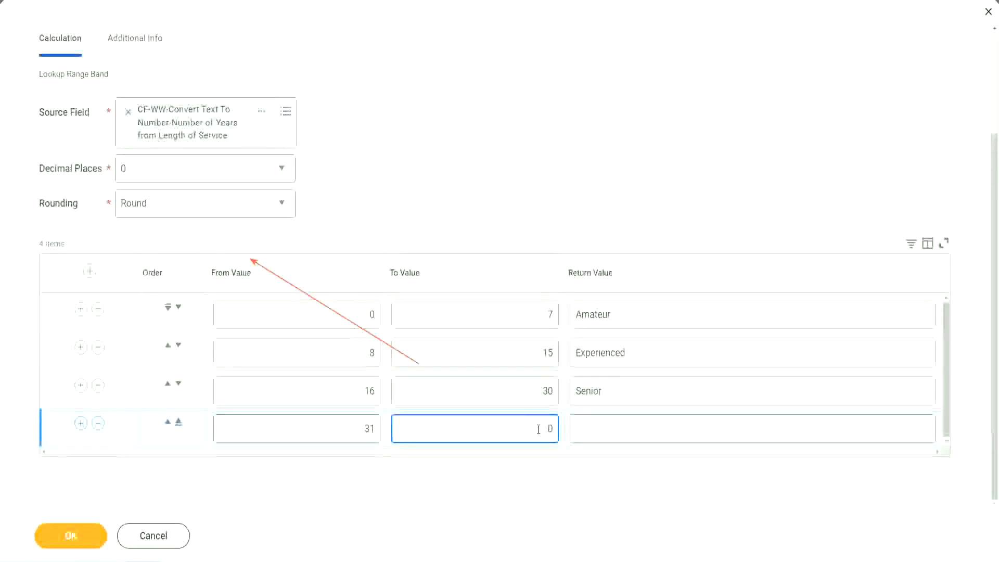
text(1000)
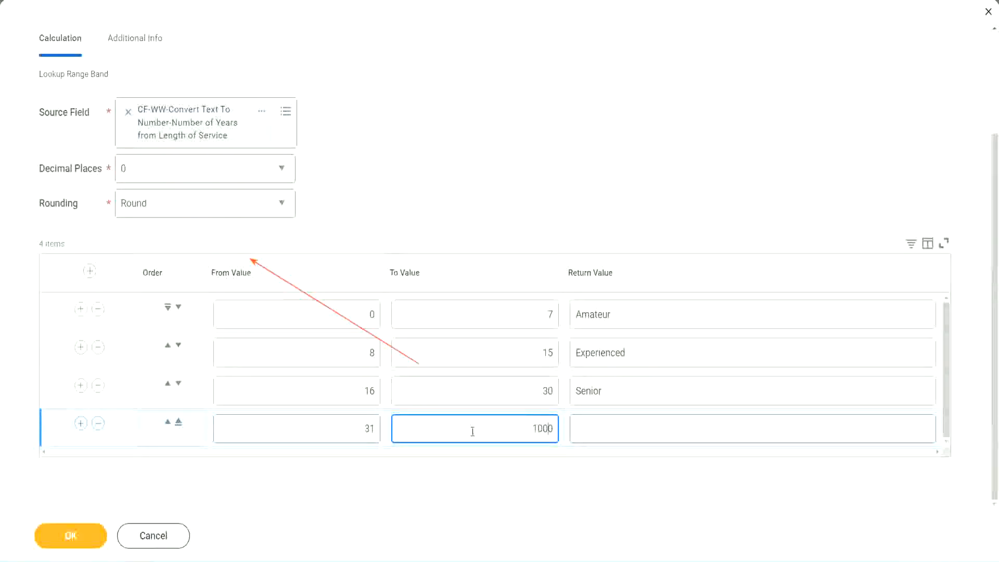
drag(521, 421, 575, 422)
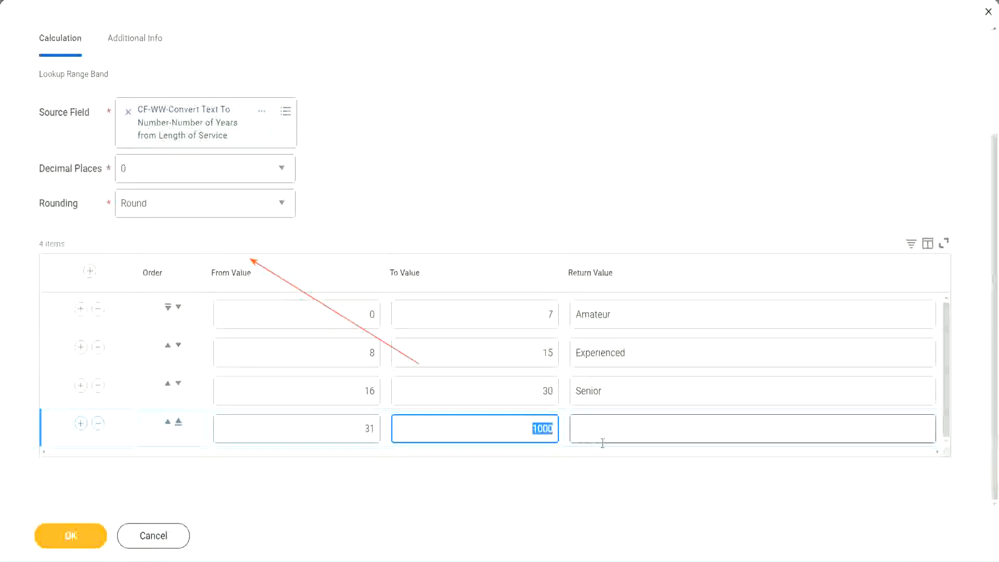
click(537, 421)
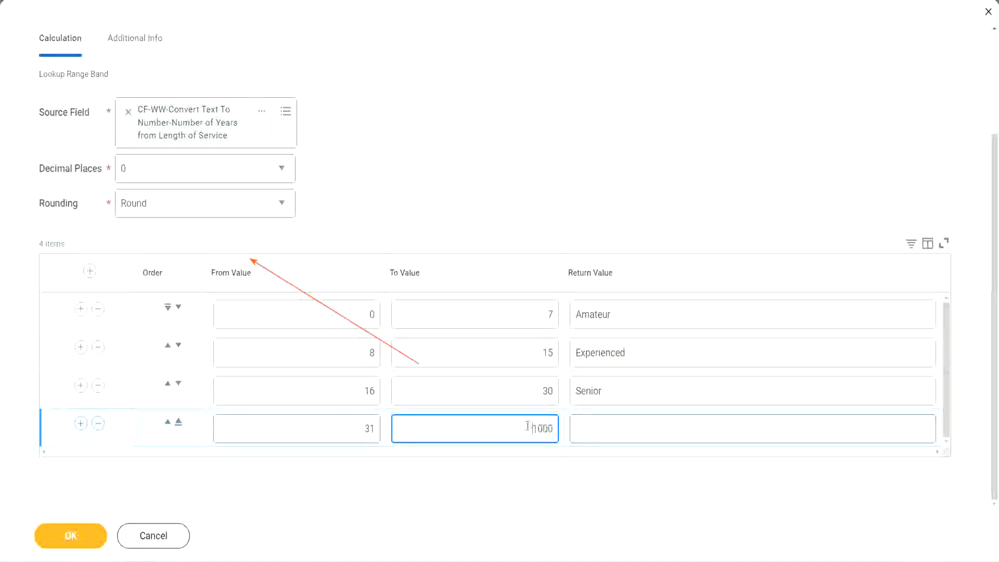
double_click(560, 426)
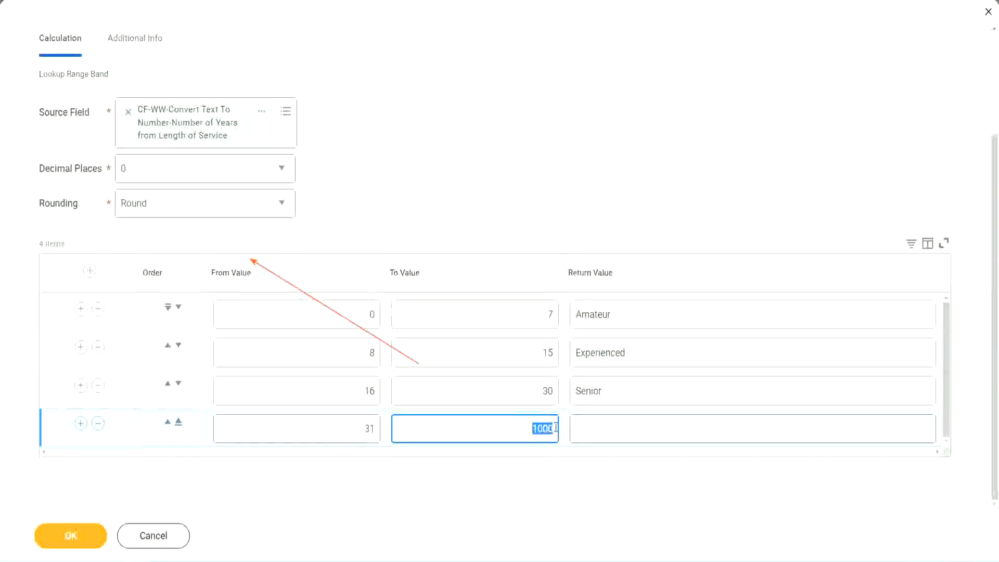
click(624, 428)
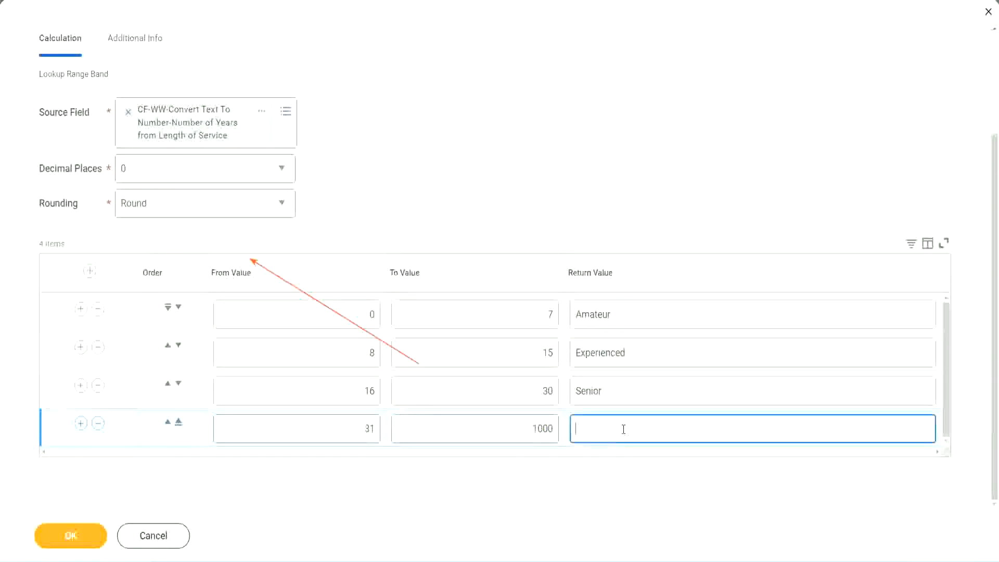
text(Legend)
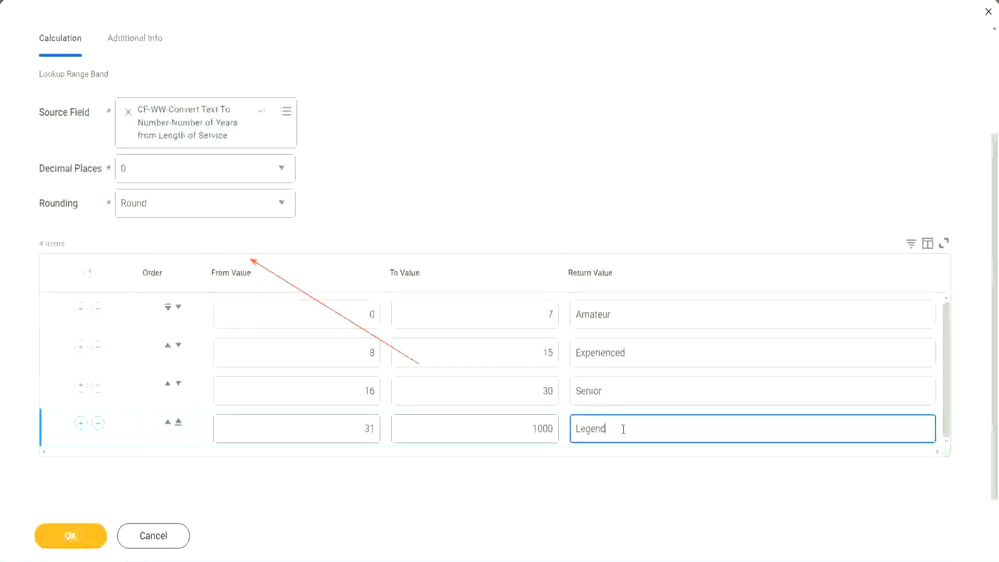
click(465, 173)
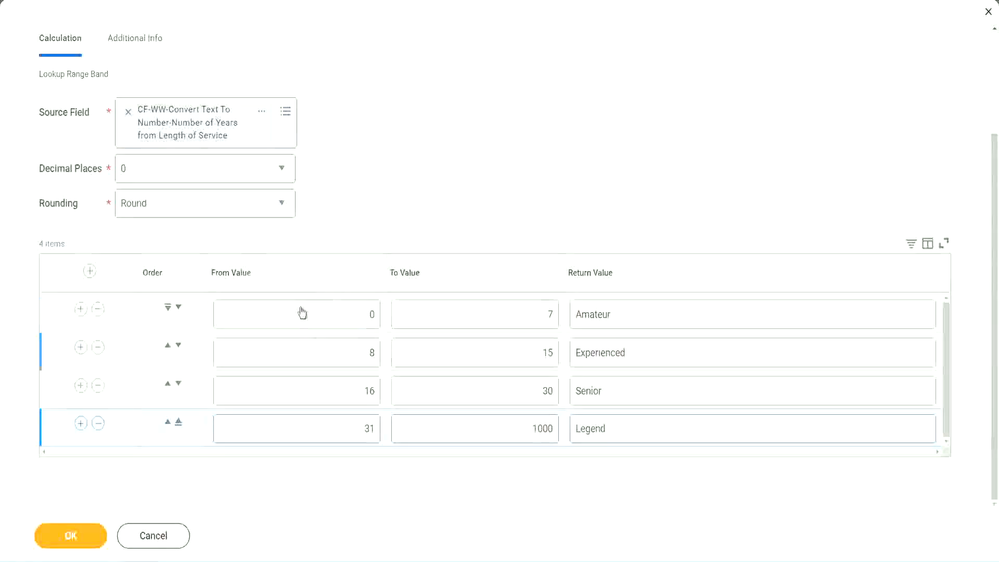
Step: Review the return values of all four range band rows and the limits of the first band
double_click(649, 313)
double_click(646, 354)
double_click(629, 391)
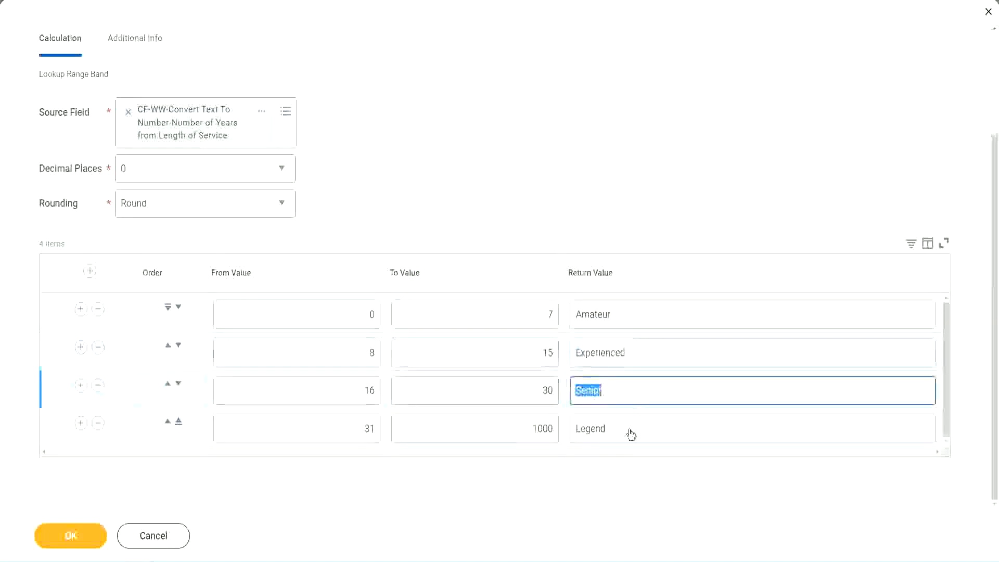
double_click(631, 429)
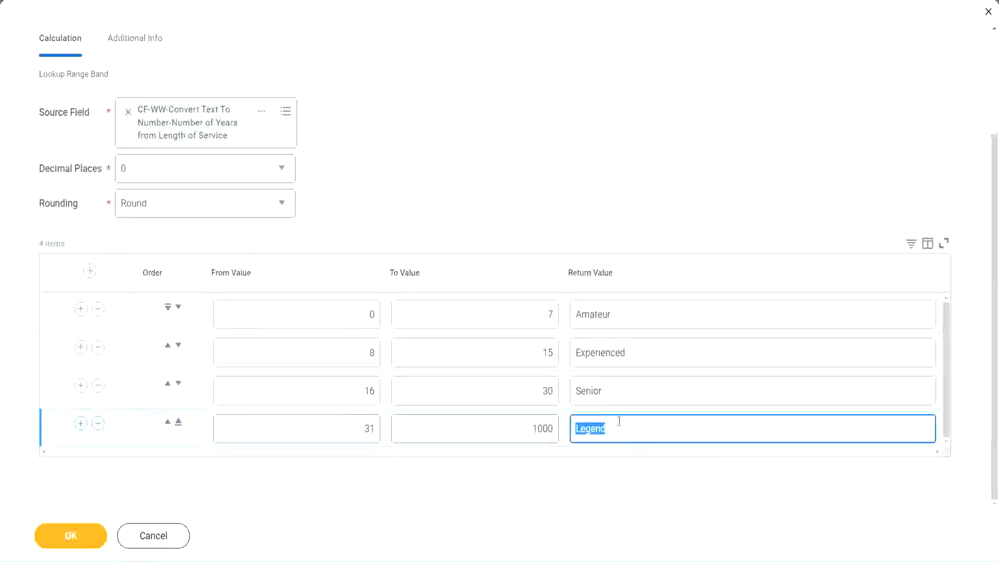
double_click(319, 317)
double_click(512, 309)
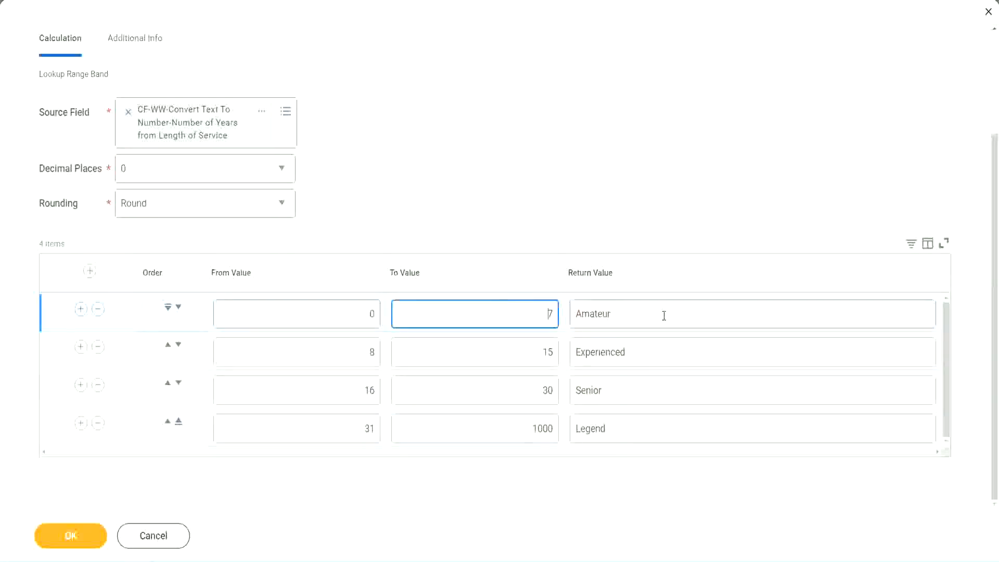
double_click(662, 314)
double_click(649, 351)
double_click(637, 395)
double_click(628, 429)
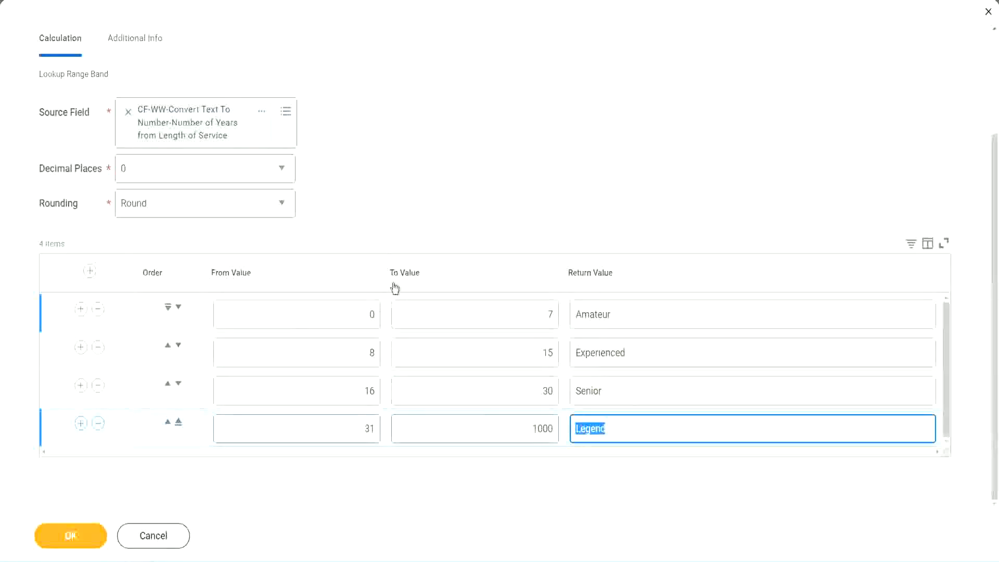
click(466, 220)
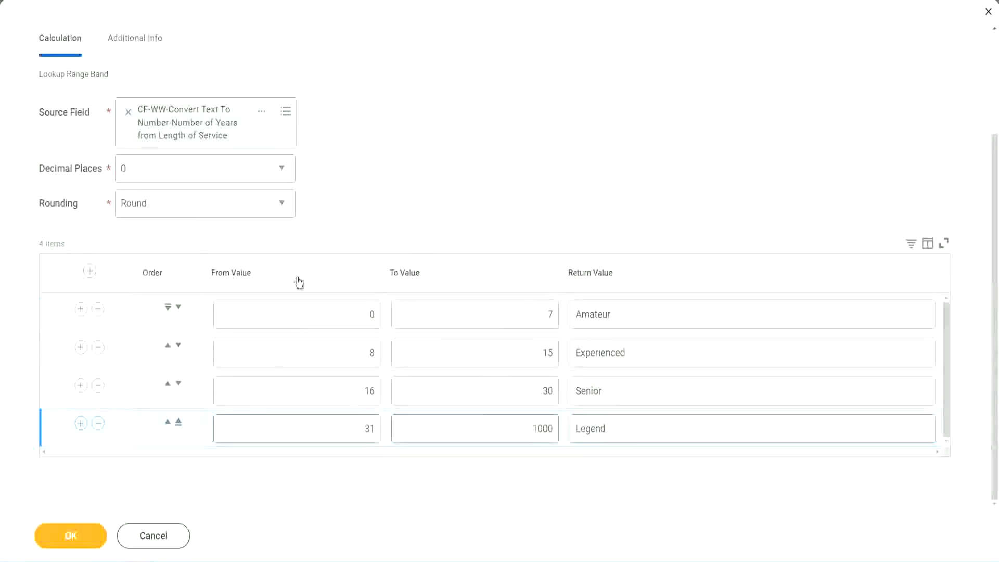
Step: Save the Lookup Range Band calculated field and copy its name from the save confirmation
click(70, 534)
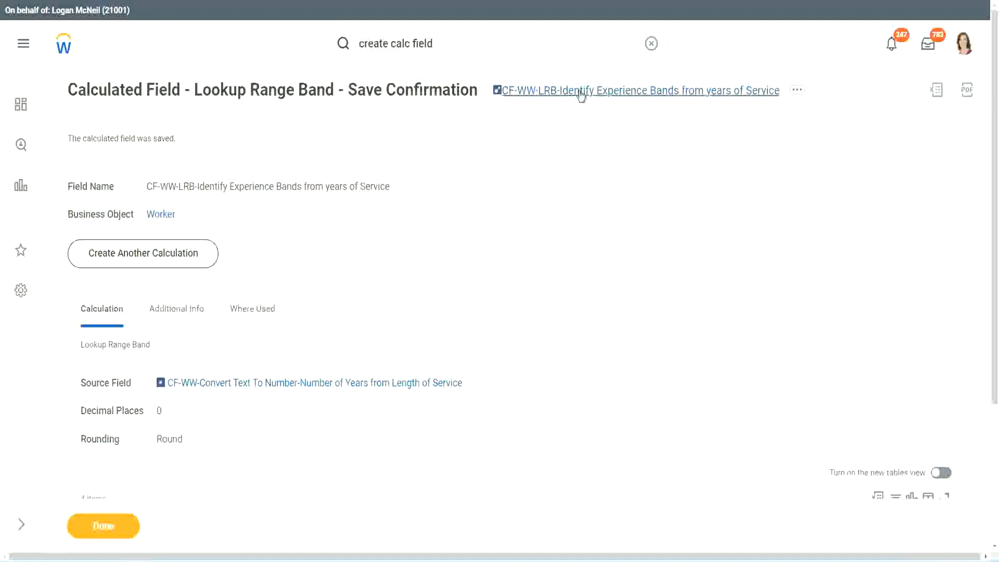
right_click(581, 95)
click(591, 152)
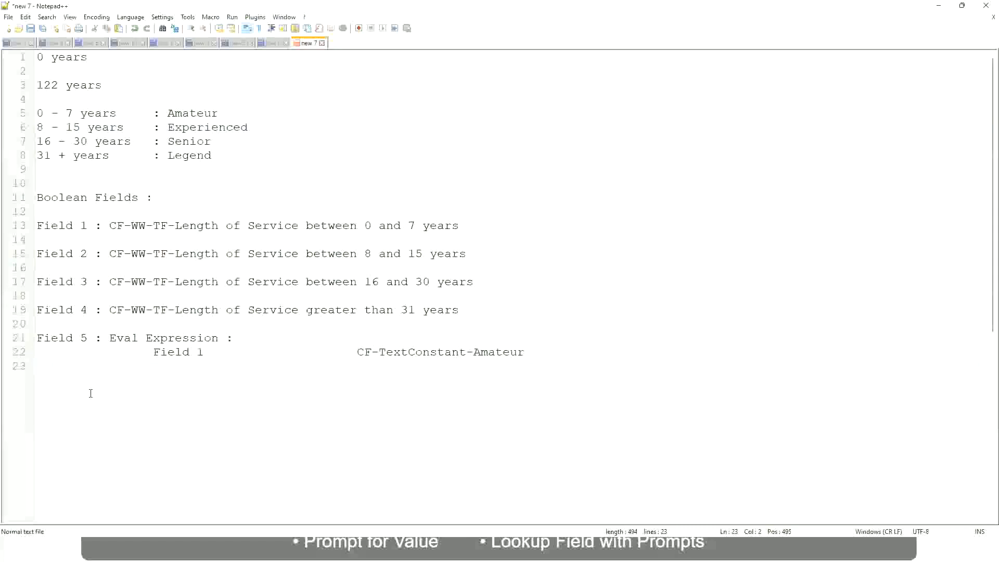
Step: In the Notepad++ notes, add "10,000 USD" on a new line a few lines below the Eval Expression entry
key(Return)
key(Return)
key(Return)
key(BackSpace)
text(10,000 USD)
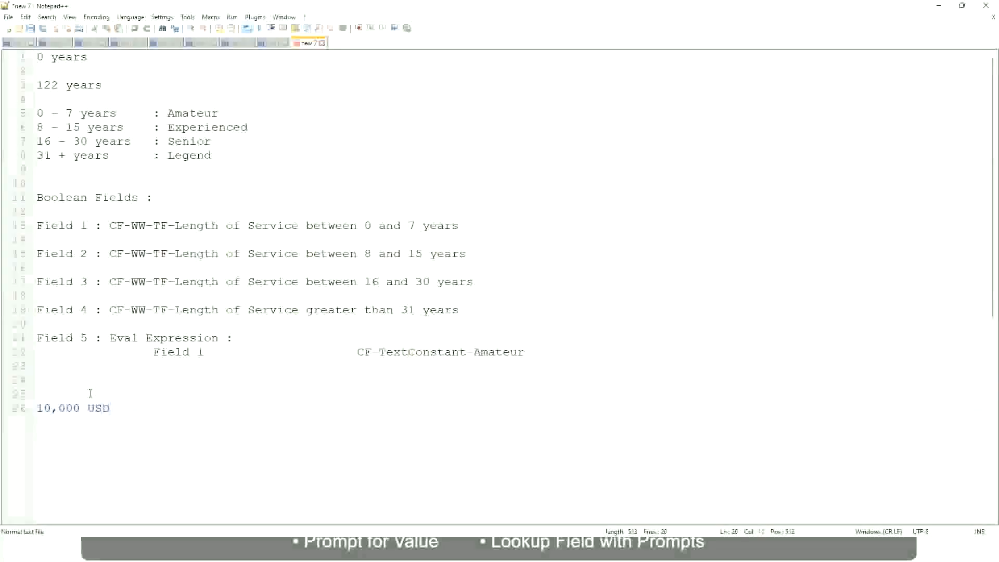
Step: Add the amount 1,000,000 on the same line, spaced well apart from the 10,000 USD entry
key(Tab)
key(Tab)
key(Tab)
text(1,00)
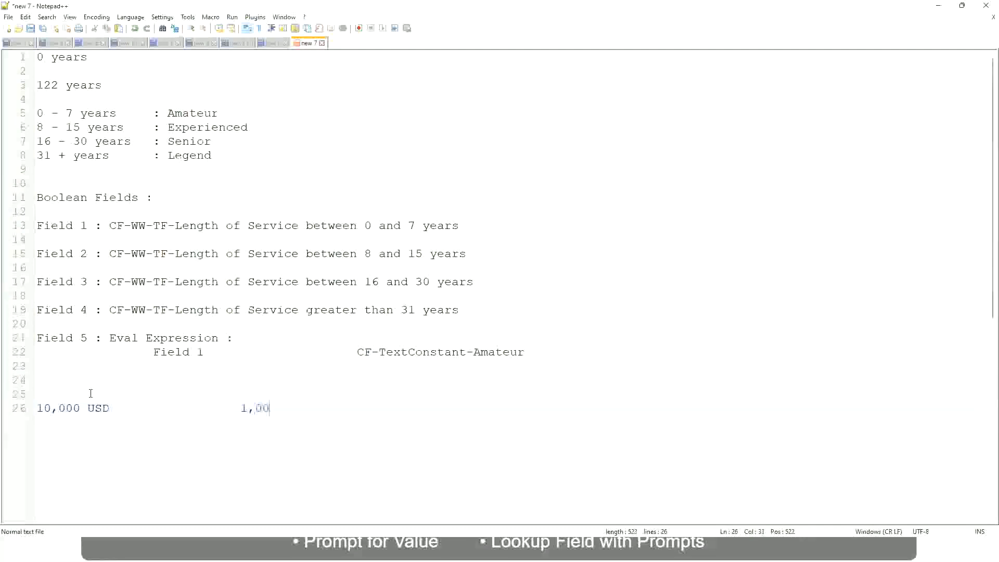
text(0,000)
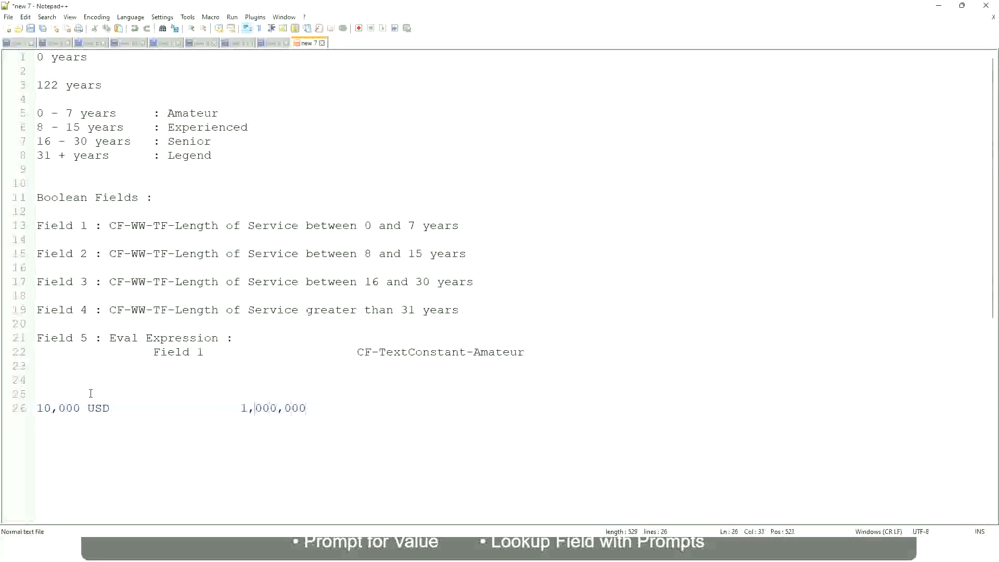
Step: Append "USD" after the 1,000,000 amount and leave a blank line below it
key(Right)
key(Right)
key(Right)
key(Right)
key(Right)
key(Right)
key(Right)
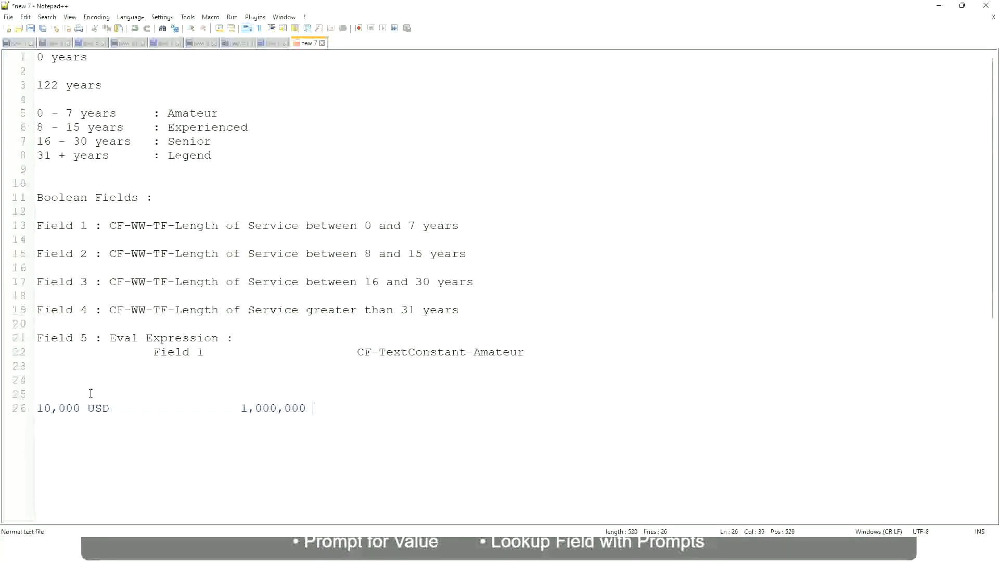
text(USD)
key(Return)
key(Return)
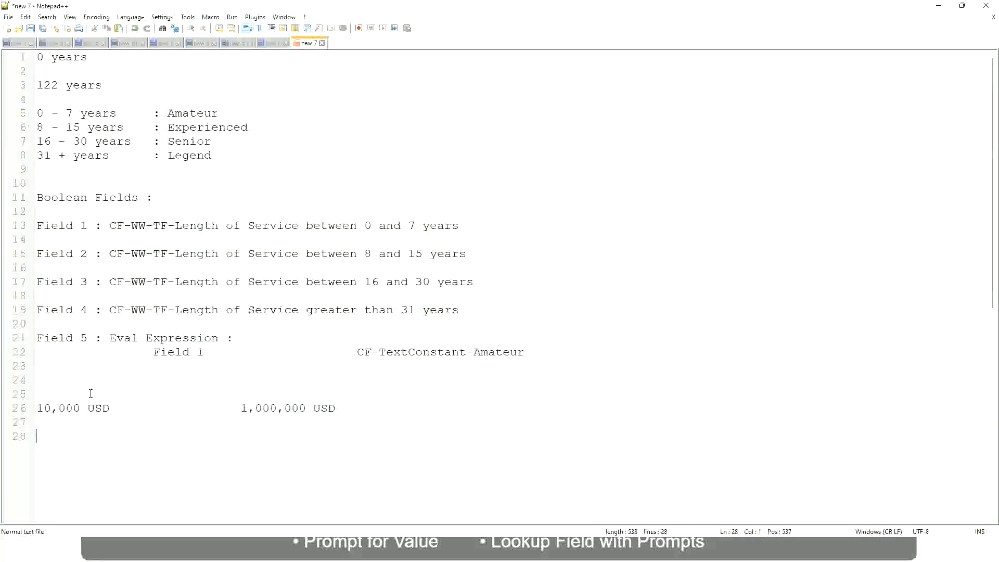
Step: Add the first salary band as "10 - 50,000 : Low" two lines below the USD amounts
text(10 - 50,)
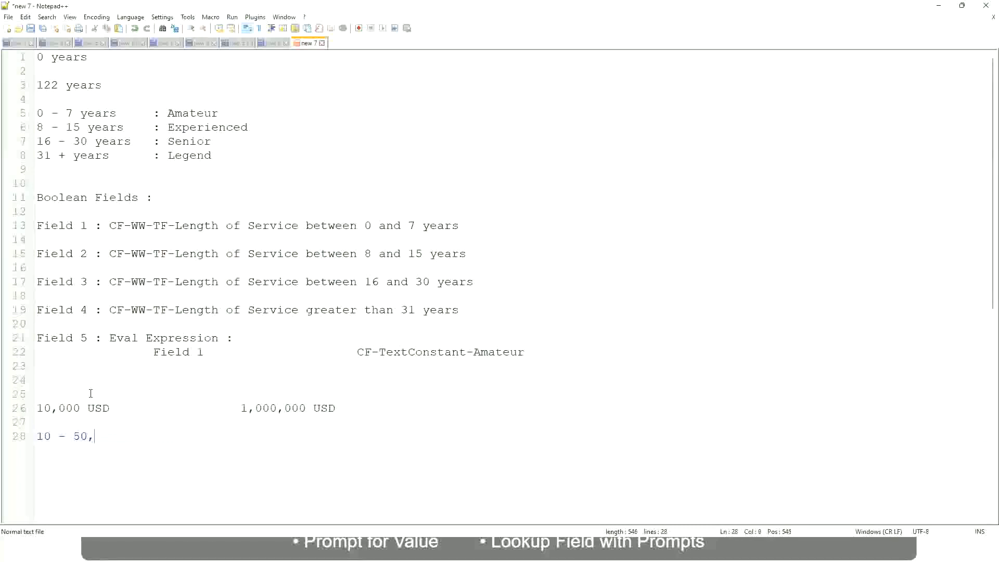
text(000)
key(Tab)
text(: Low)
key(Return)
key(Return)
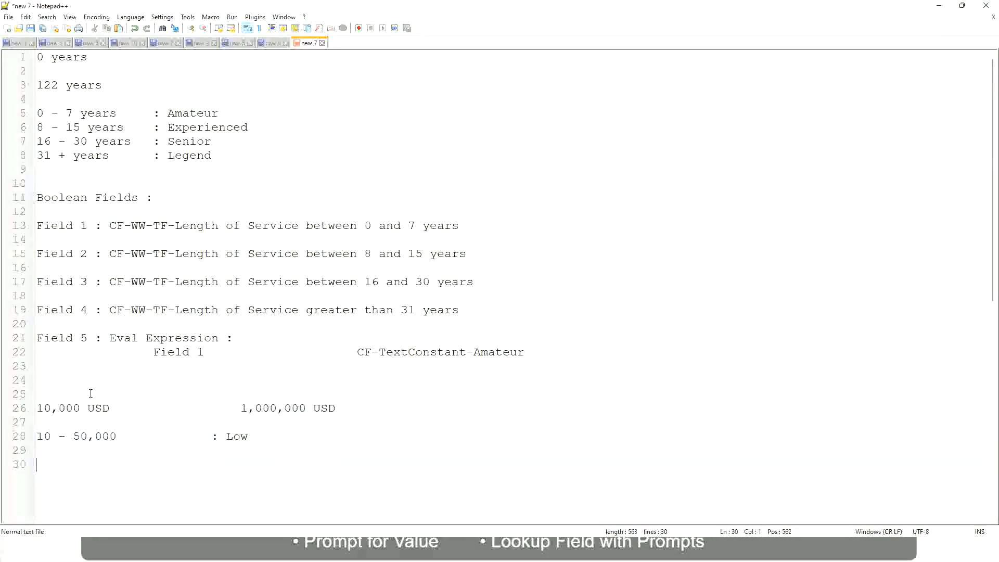
Step: Add the band "50,001 - 150,000 : Medium" directly below the Low band, with its label aligned to the one above
key(Up)
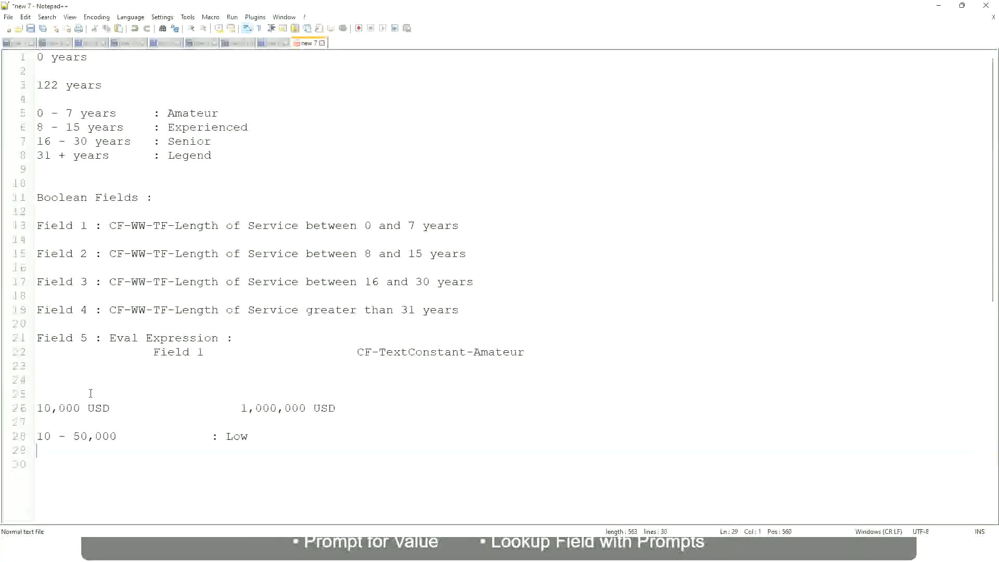
text(50,001 )
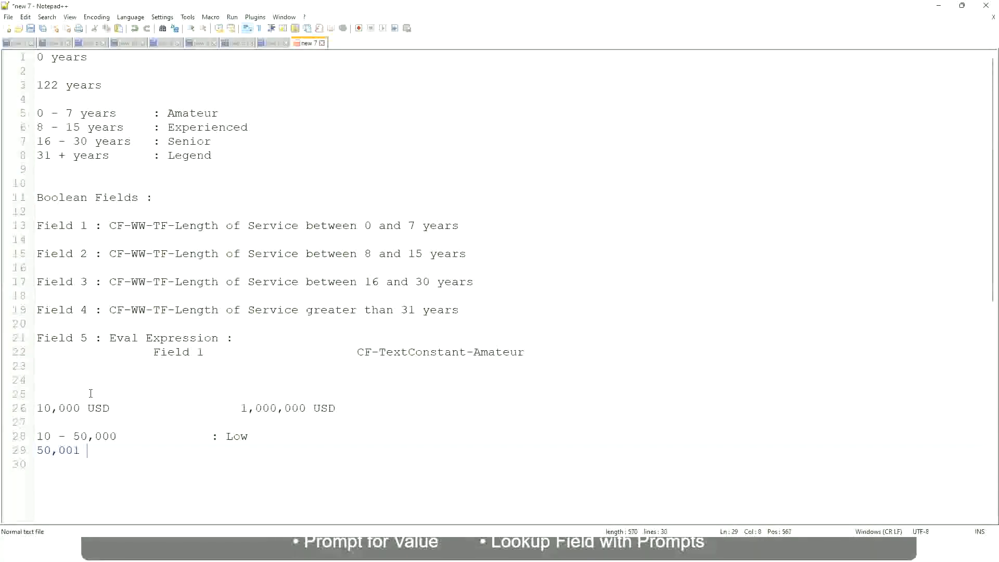
text(- 150,000)
key(Tab)
key(Tab)
text(: Med)
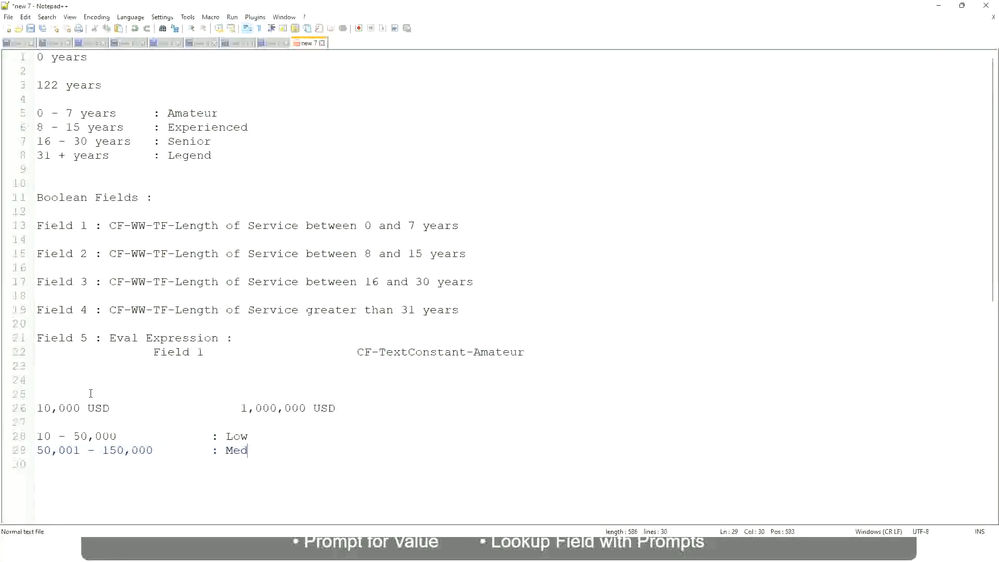
text(ium)
Step: Add the band "> 150,000 : High" directly below the Medium band, aligning its label with the others
key(Return)
text(> 150,000)
key(Tab)
key(Tab)
key(Tab)
key(Tab)
text(: High)
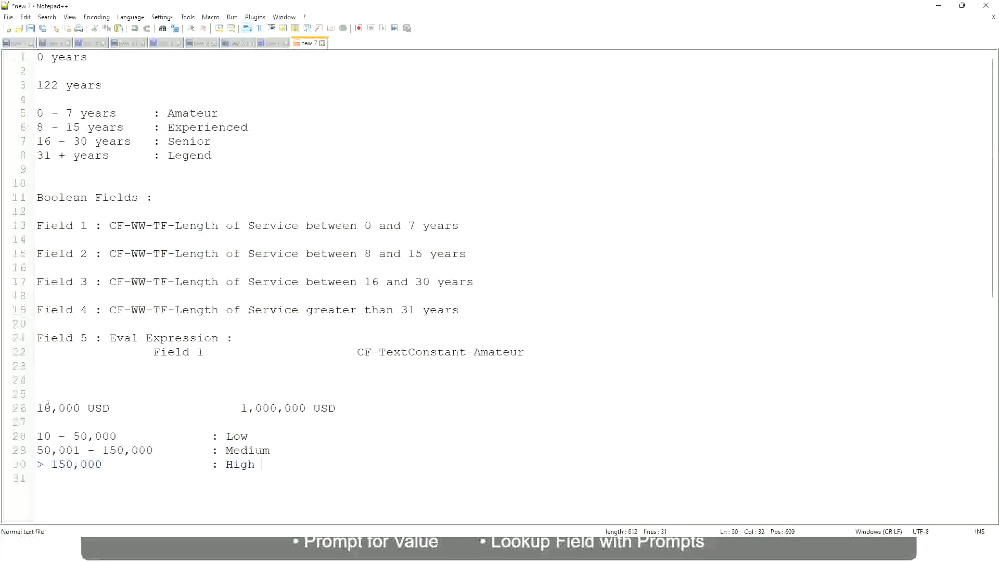
Step: Compare the 10,000 USD and 1,000,000 USD amounts with the Low, Medium and High bands in the notes
click(33, 408)
click(32, 408)
click(43, 409)
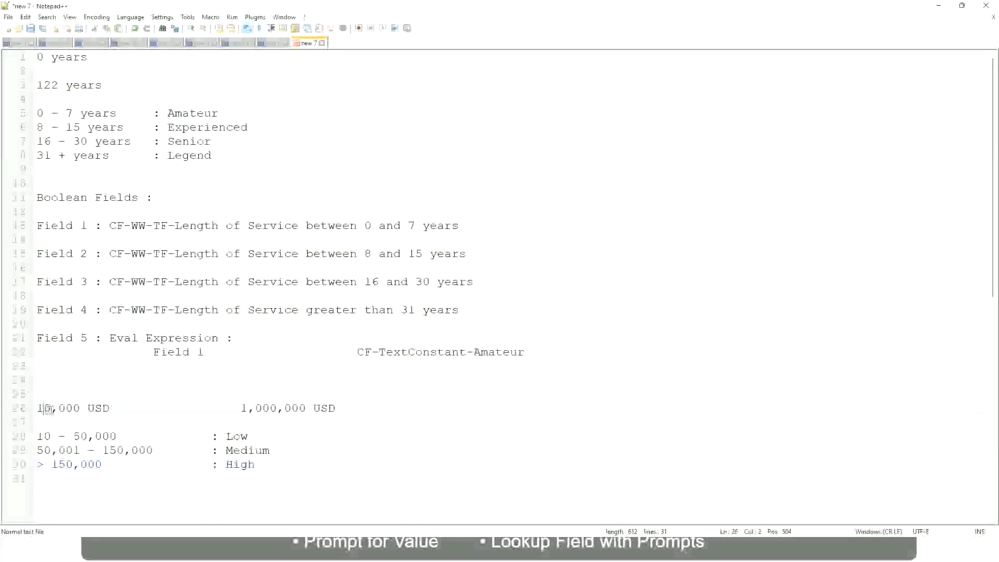
double_click(298, 409)
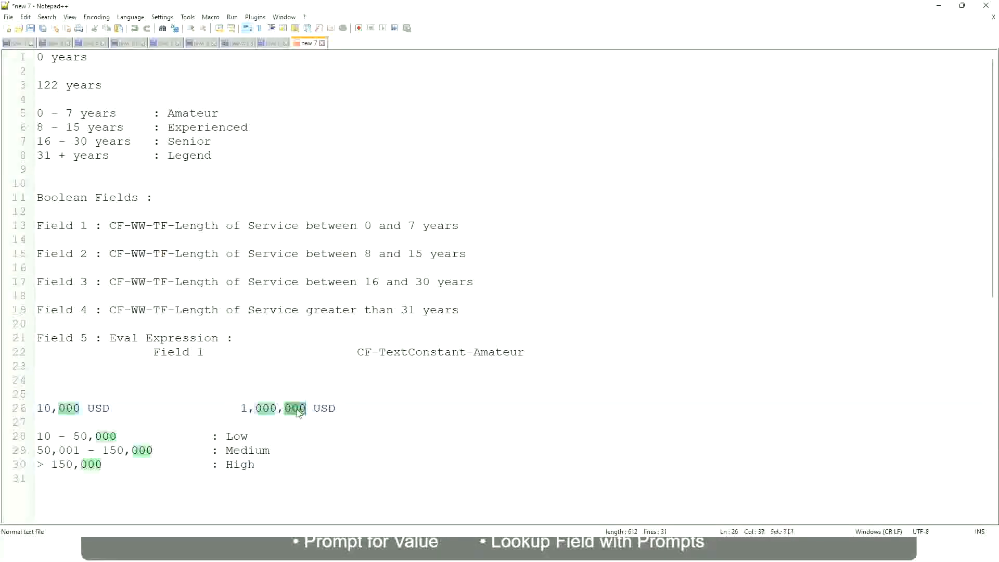
click(194, 452)
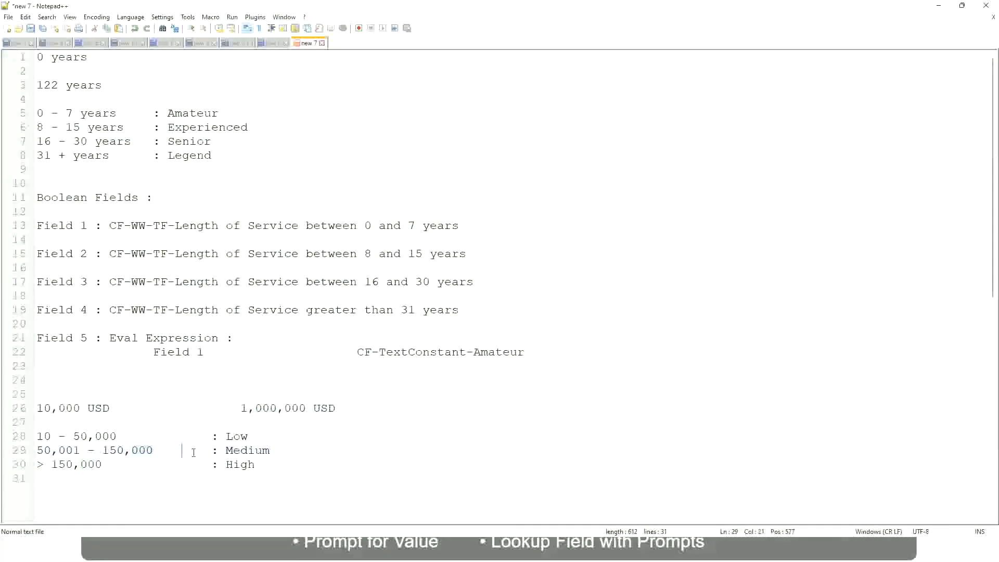
click(32, 408)
click(308, 410)
click(240, 436)
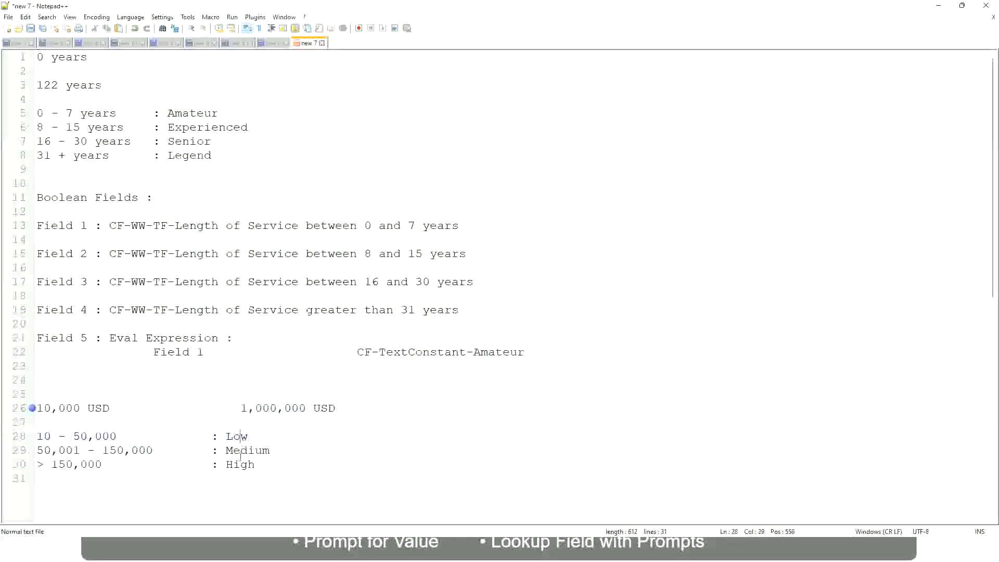
click(241, 466)
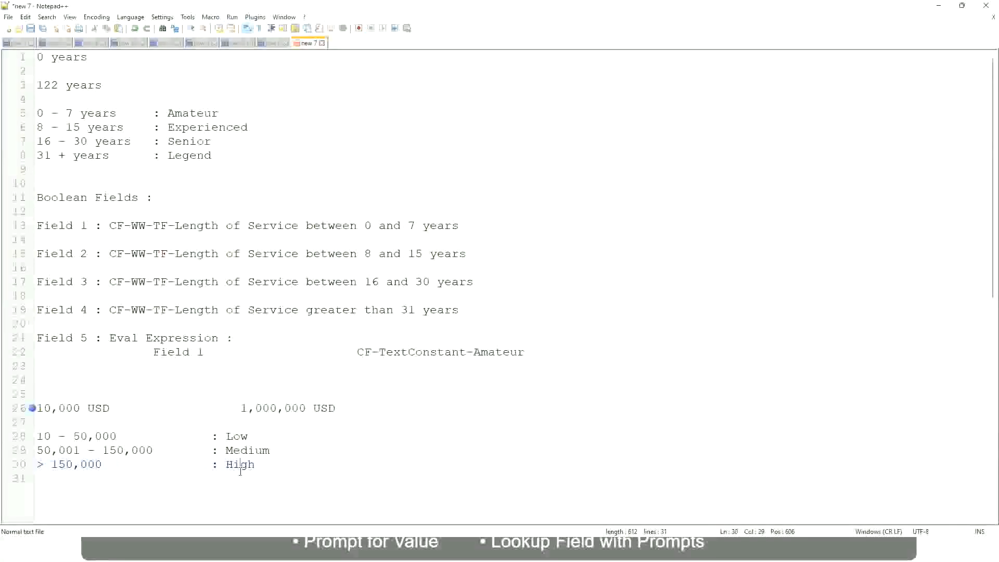
click(234, 422)
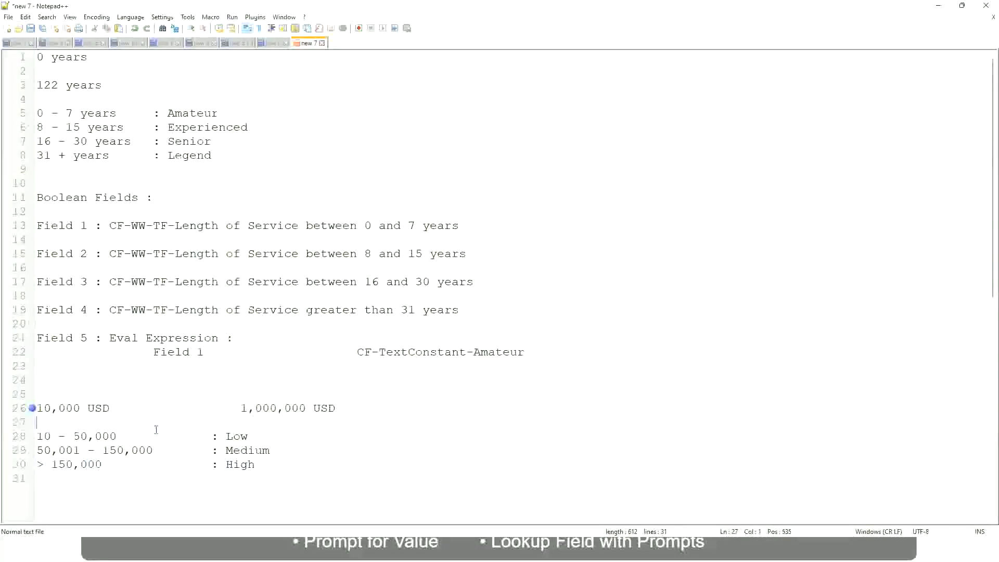
click(256, 463)
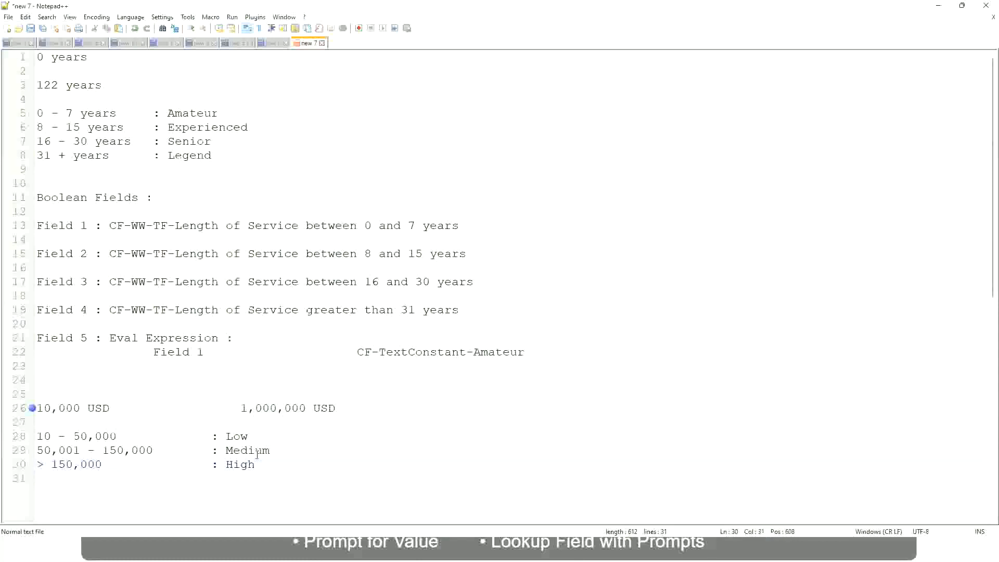